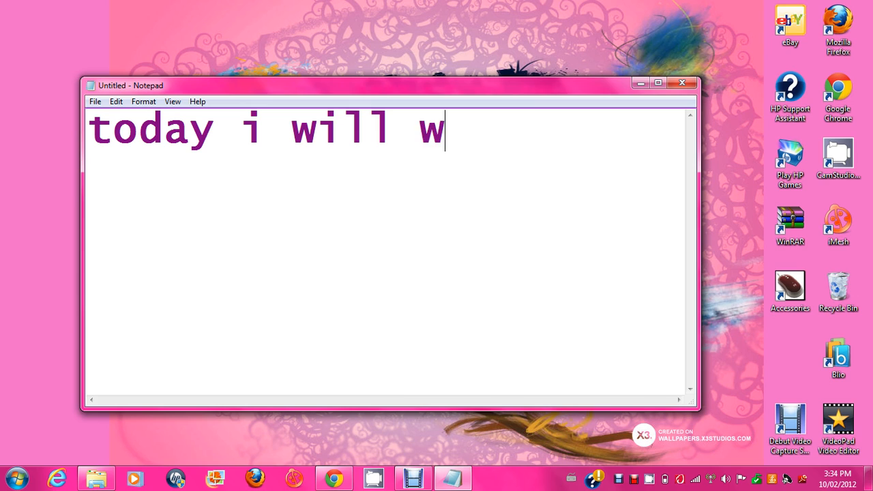
Step: Continue the Notepad note with 'show you how to make a website!!'
{"action": "key", "text": "BackSpace"}
{"action": "type", "text": "show you "}
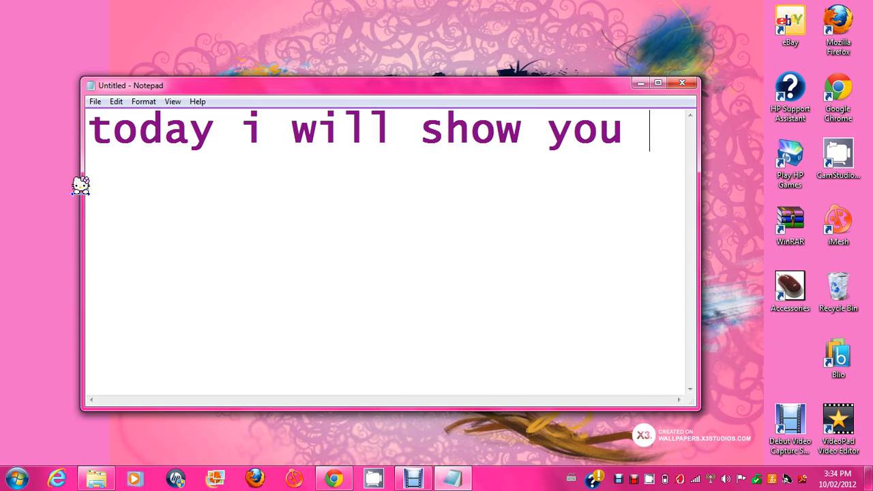
{"action": "type", "text": "how to"}
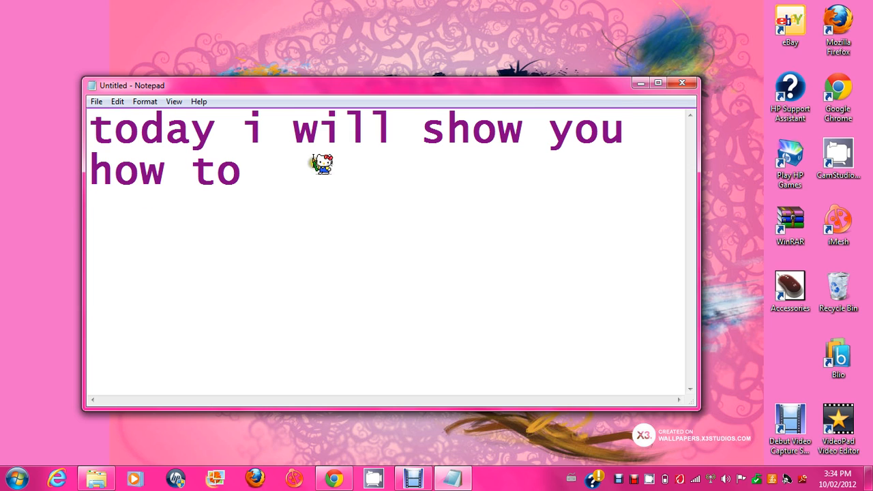
{"action": "type", "text": "make a web"}
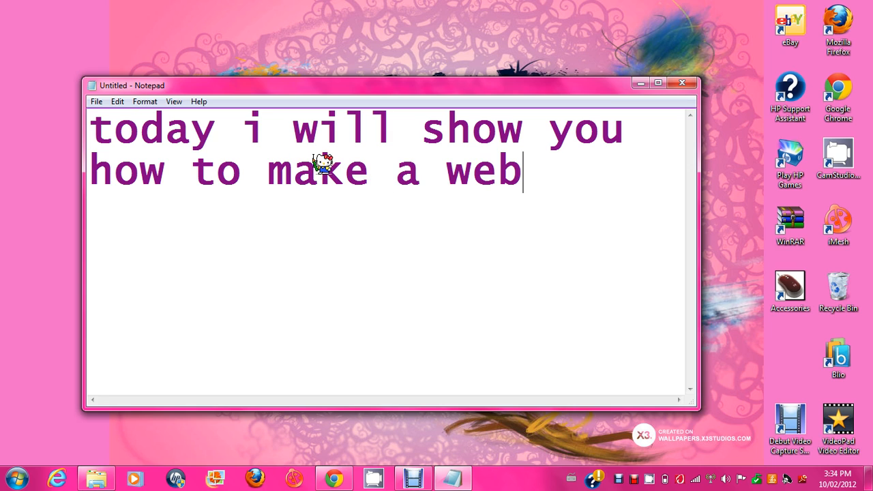
{"action": "type", "text": "site"}
{"action": "key", "text": "Return"}
{"action": "type", "text": "on"}
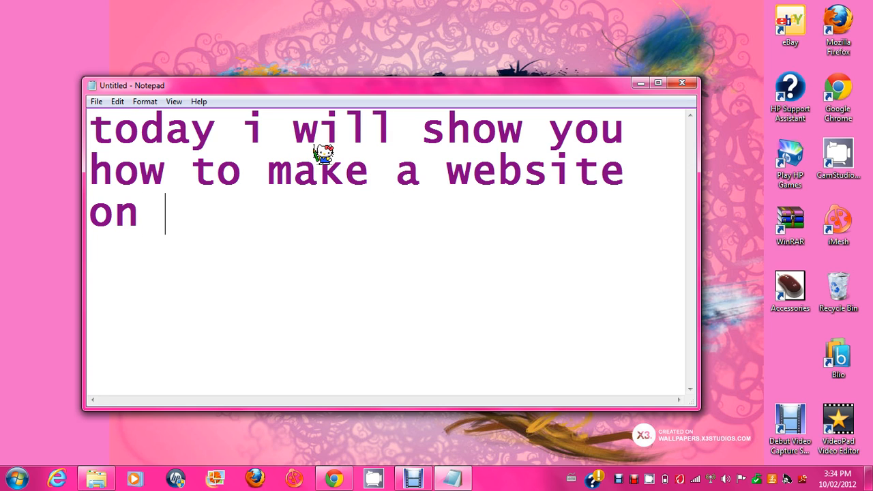
{"action": "key", "text": "BackSpace"}
{"action": "key", "text": "BackSpace"}
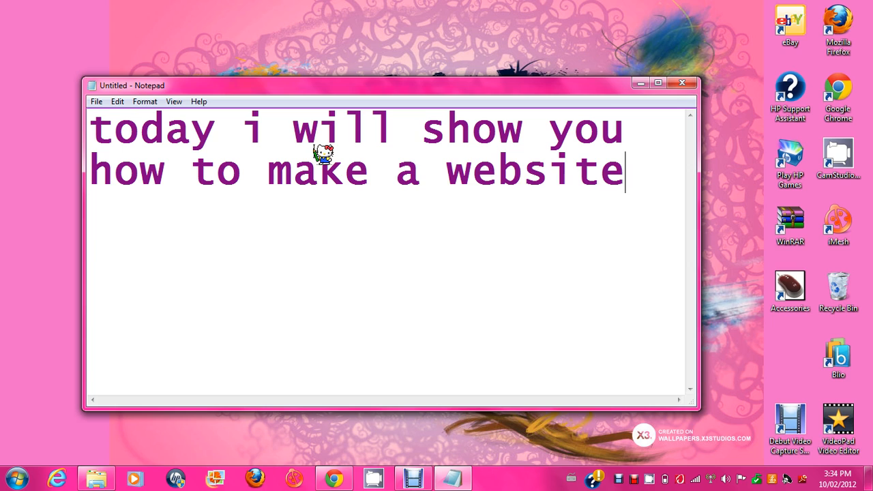
{"action": "type", "text": "!!"}
Step: Type '(FREE)' and 'first go to webs.com' into the note, then erase them again
{"action": "key", "text": "BackSpace"}
{"action": "key", "text": "BackSpace"}
{"action": "key", "text": "BackSpace"}
{"action": "key", "text": "BackSpace"}
{"action": "key", "text": "BackSpace"}
{"action": "key", "text": "BackSpace"}
{"action": "key", "text": "BackSpace"}
{"action": "key", "text": "BackSpace"}
{"action": "key", "text": "BackSpace"}
{"action": "key", "text": "BackSpace"}
{"action": "key", "text": "BackSpace"}
{"action": "key", "text": "BackSpace"}
{"action": "key", "text": "BackSpace"}
{"action": "key", "text": "BackSpace"}
{"action": "key", "text": "BackSpace"}
{"action": "key", "text": "BackSpace"}
{"action": "key", "text": "BackSpace"}
{"action": "key", "text": "BackSpace"}
{"action": "key", "text": "BackSpace"}
{"action": "key", "text": "BackSpace"}
{"action": "key", "text": "BackSpace"}
{"action": "key", "text": "BackSpace"}
{"action": "key", "text": "BackSpace"}
{"action": "key", "text": "BackSpace"}
{"action": "key", "text": "BackSpace"}
{"action": "key", "text": "BackSpace"}
{"action": "key", "text": "BackSpace"}
{"action": "key", "text": "BackSpace"}
{"action": "key", "text": "BackSpace"}
{"action": "key", "text": "BackSpace"}
{"action": "key", "text": "BackSpace"}
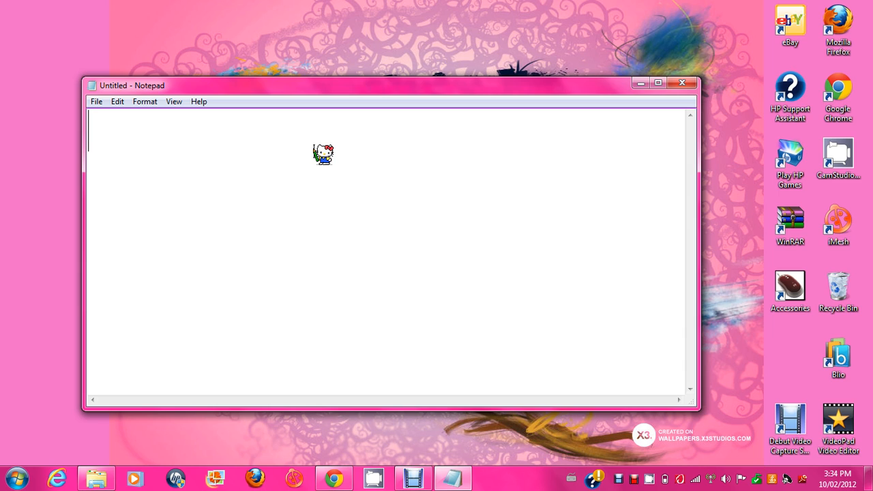
{"action": "type", "text": "("}
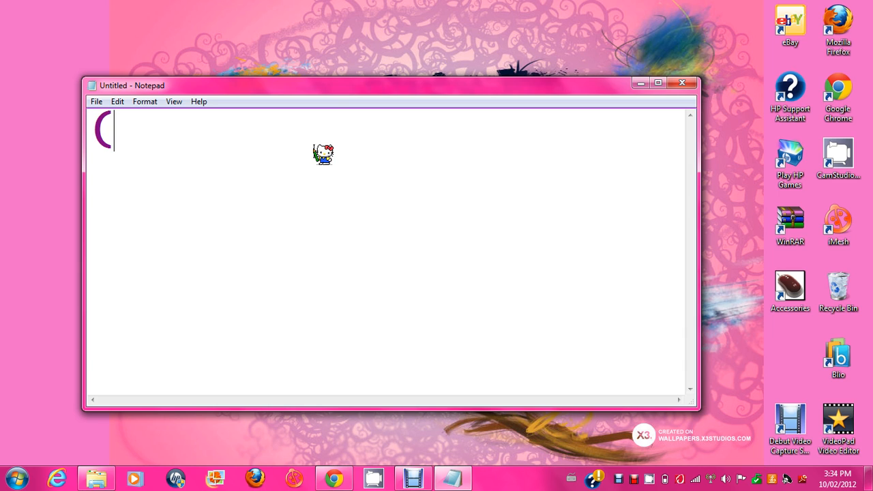
{"action": "type", "text": "FREE"}
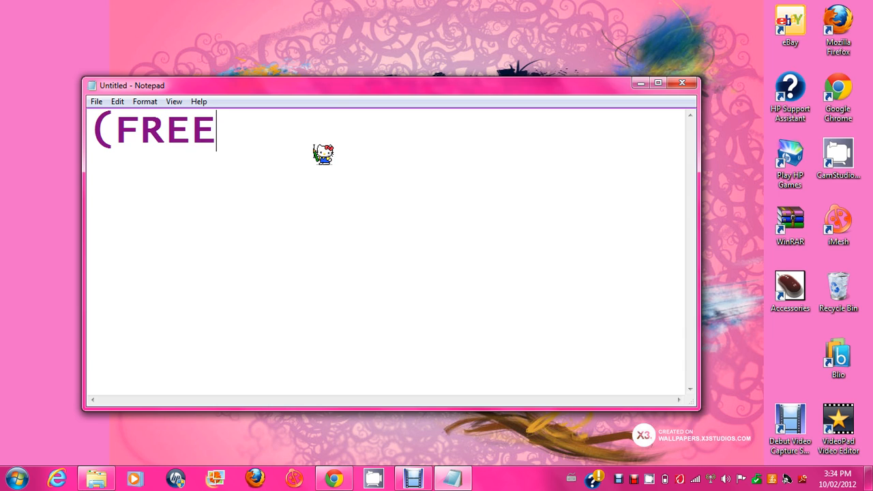
{"action": "type", "text": ")"}
{"action": "key", "text": "BackSpace"}
{"action": "key", "text": "BackSpace"}
{"action": "key", "text": "BackSpace"}
{"action": "key", "text": "BackSpace"}
{"action": "key", "text": "BackSpace"}
{"action": "key", "text": "BackSpace"}
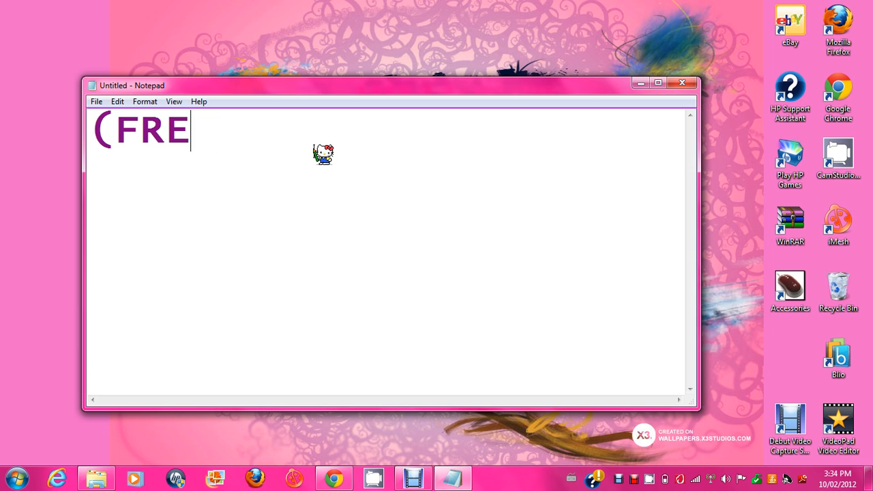
{"action": "type", "text": "first"}
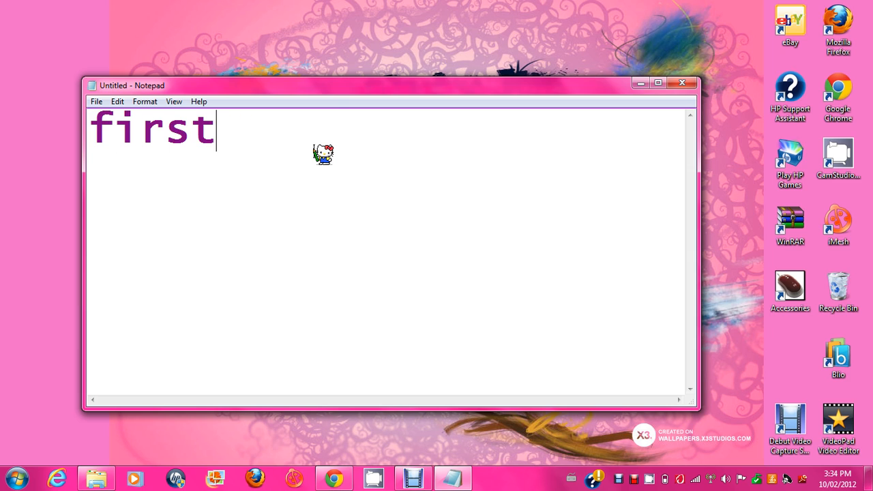
{"action": "type", "text": " go on"}
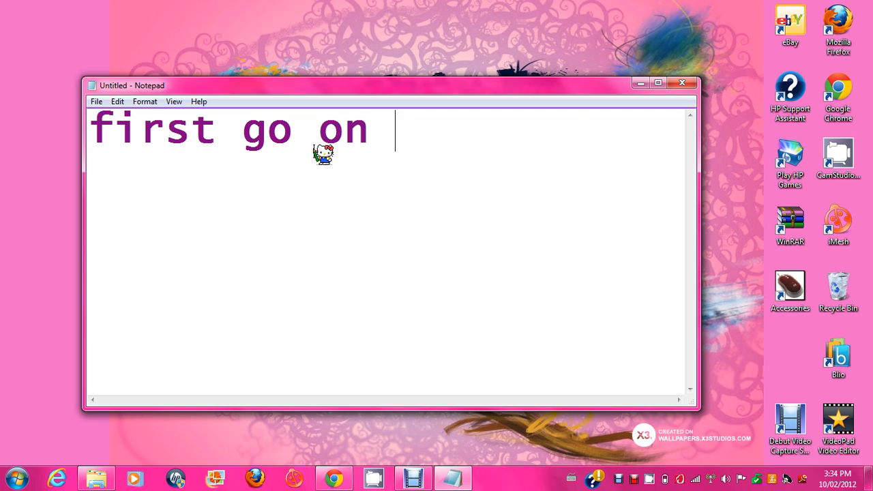
{"action": "key", "text": "BackSpace"}
{"action": "key", "text": "BackSpace"}
{"action": "key", "text": "BackSpace"}
{"action": "type", "text": "to"}
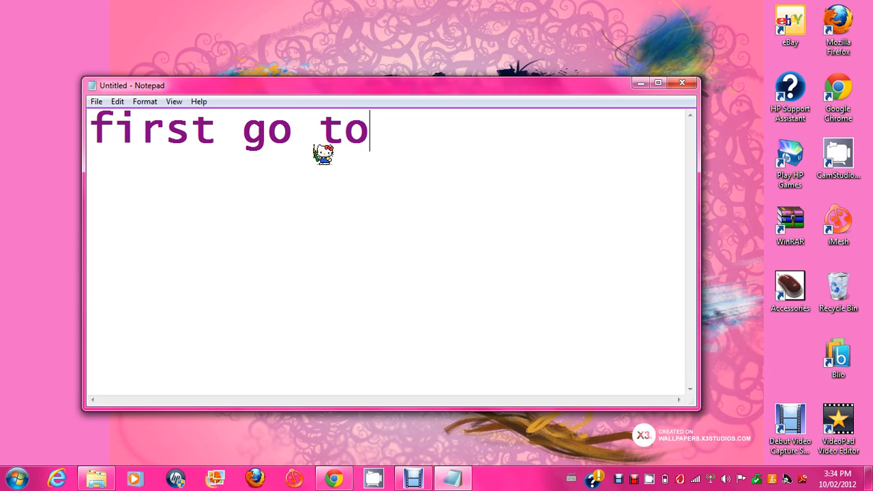
{"action": "type", "text": " w"}
{"action": "key", "text": "BackSpace"}
{"action": "type", "text": "webs.com"}
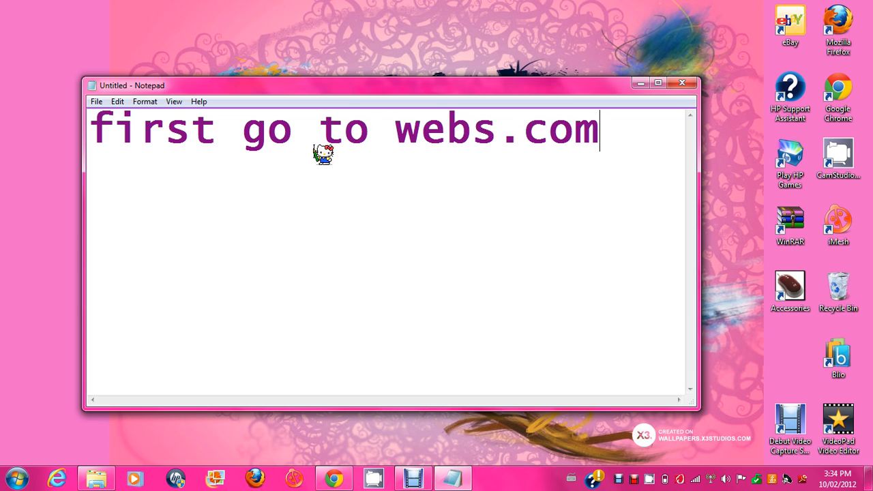
{"action": "key", "text": "BackSpace"}
{"action": "key", "text": "BackSpace"}
{"action": "key", "text": "BackSpace"}
{"action": "key", "text": "BackSpace"}
{"action": "key", "text": "BackSpace"}
{"action": "key", "text": "BackSpace"}
{"action": "key", "text": "BackSpace"}
{"action": "key", "text": "BackSpace"}
{"action": "key", "text": "BackSpace"}
{"action": "key", "text": "BackSpace"}
{"action": "key", "text": "BackSpace"}
{"action": "key", "text": "BackSpace"}
{"action": "key", "text": "BackSpace"}
{"action": "key", "text": "BackSpace"}
{"action": "key", "text": "BackSpace"}
{"action": "key", "text": "BackSpace"}
{"action": "key", "text": "BackSpace"}
{"action": "key", "text": "BackSpace"}
{"action": "key", "text": "BackSpace"}
{"action": "key", "text": "BackSpace"}
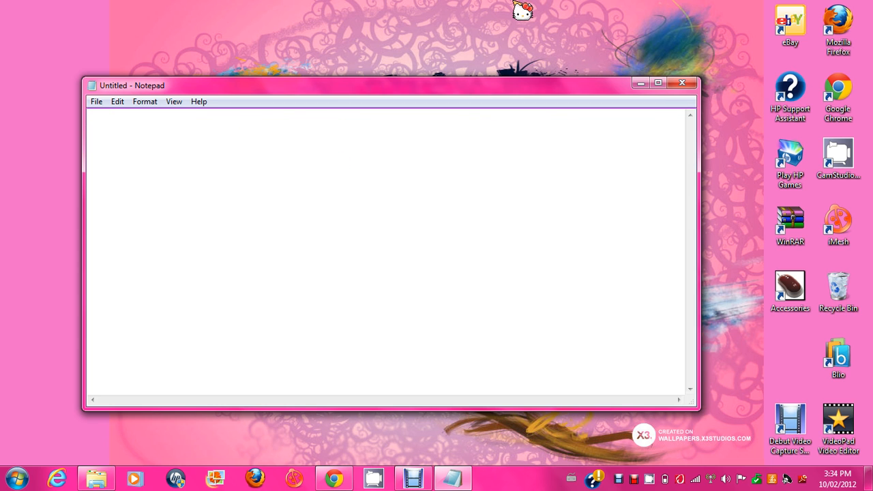
Step: Minimize Notepad and go to webs.com in Google Chrome
{"action": "left_click", "coordinate": [640, 84]}
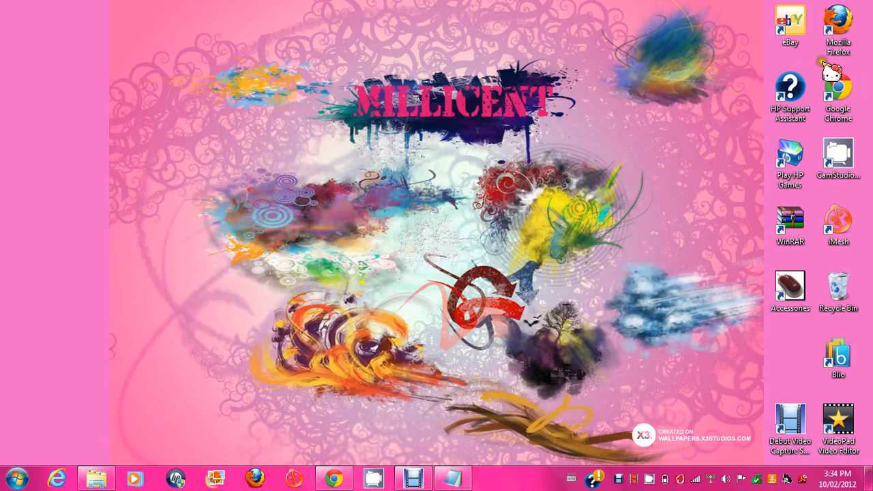
{"action": "double_click", "coordinate": [851, 104]}
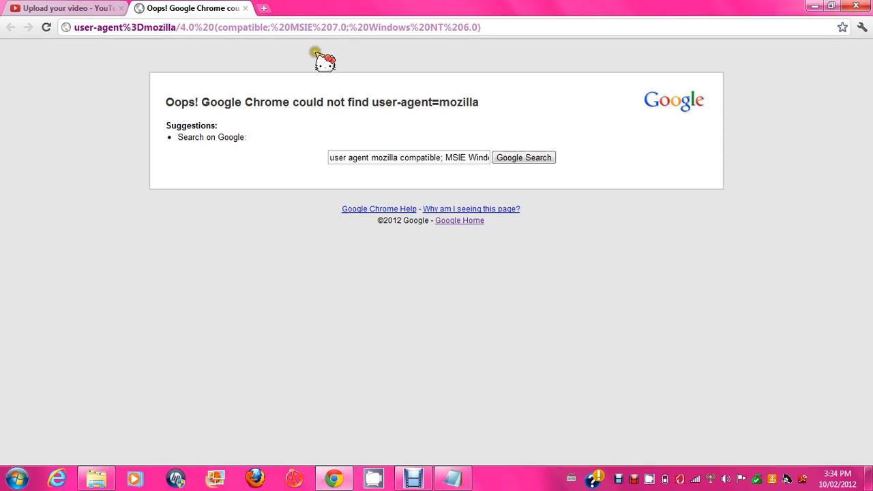
{"action": "left_click", "coordinate": [302, 29]}
{"action": "type", "text": "webs"}
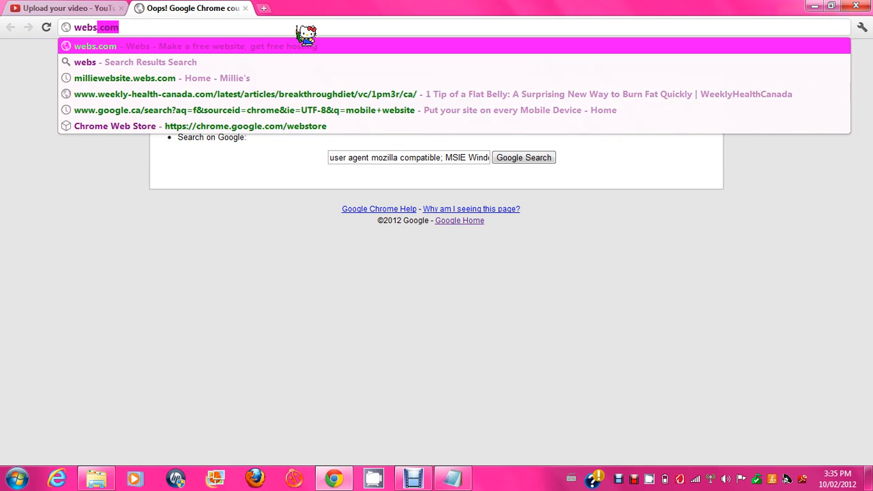
{"action": "key", "text": "Return"}
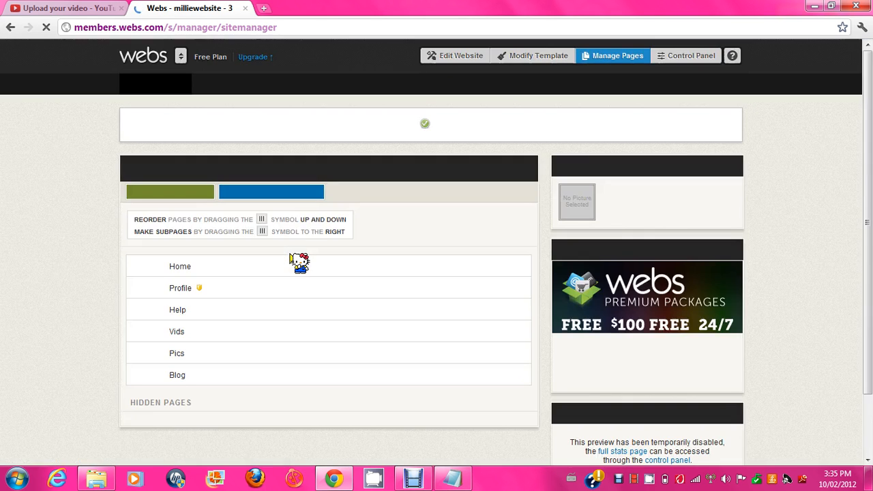
Step: From the Home page editor, log out of the milliewebsite account and bring up the sign-in form
{"action": "left_click", "coordinate": [459, 57]}
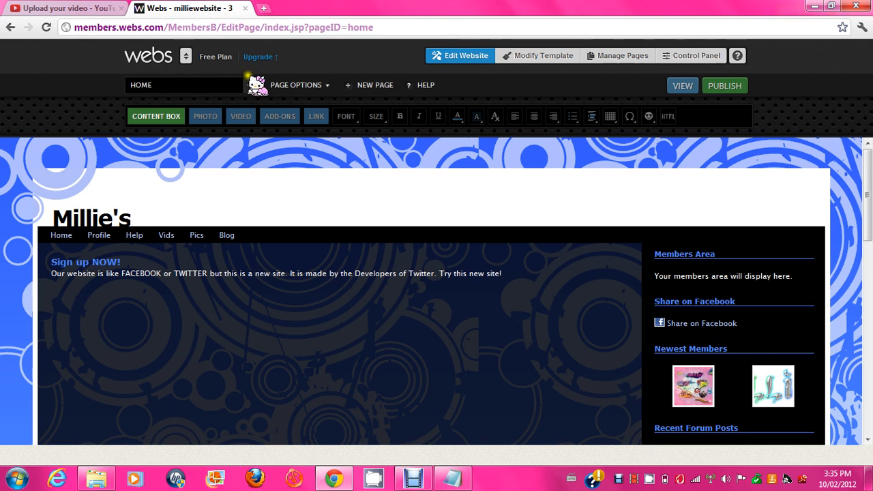
{"action": "left_click", "coordinate": [185, 56]}
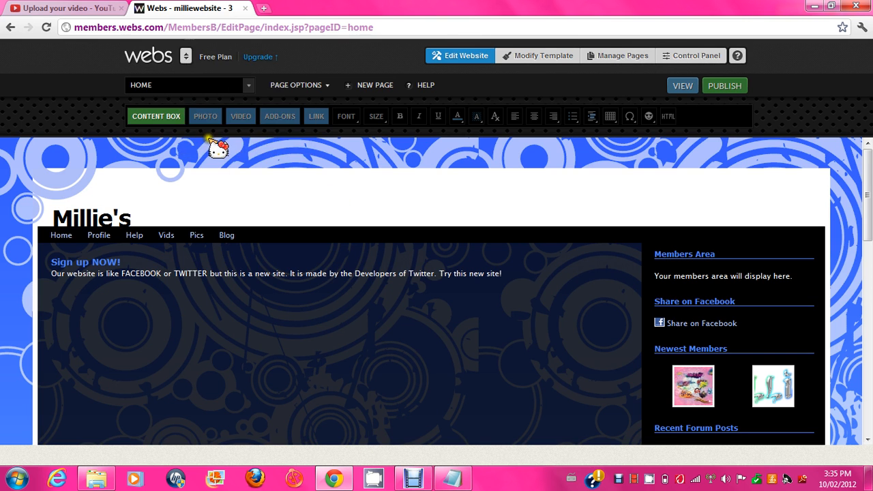
{"action": "mouse_move", "coordinate": [186, 57]}
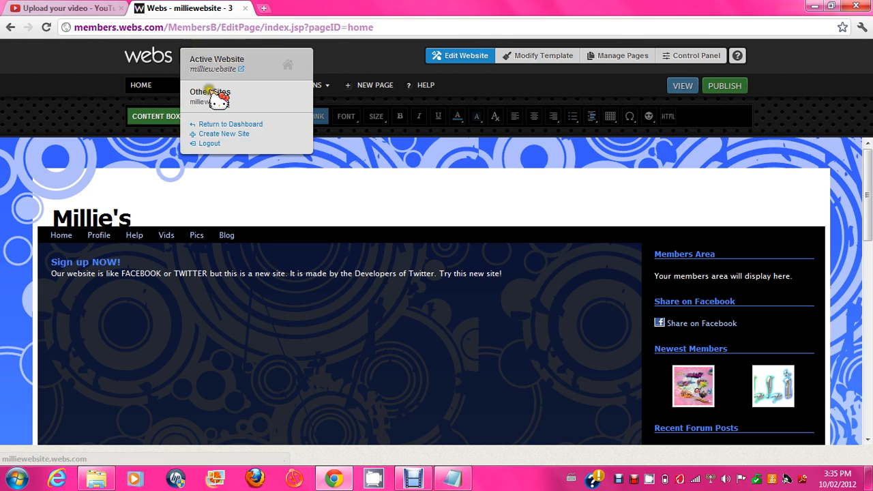
{"action": "left_click", "coordinate": [205, 144]}
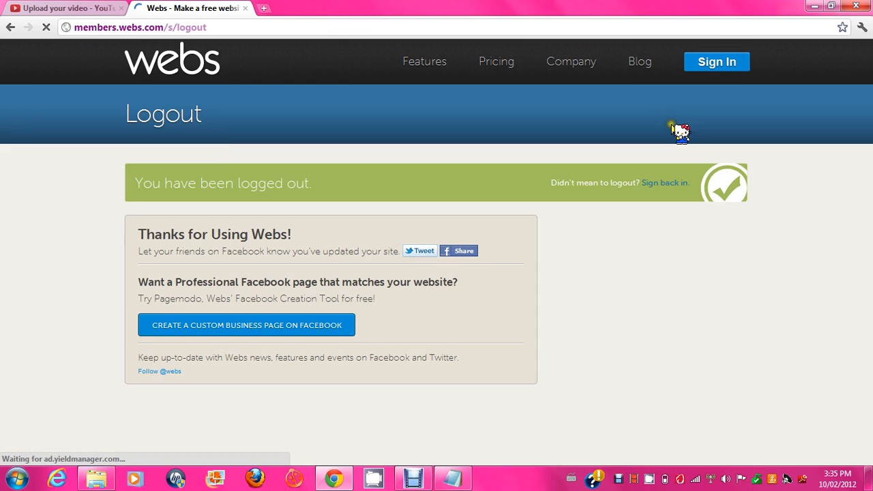
{"action": "left_click", "coordinate": [720, 61]}
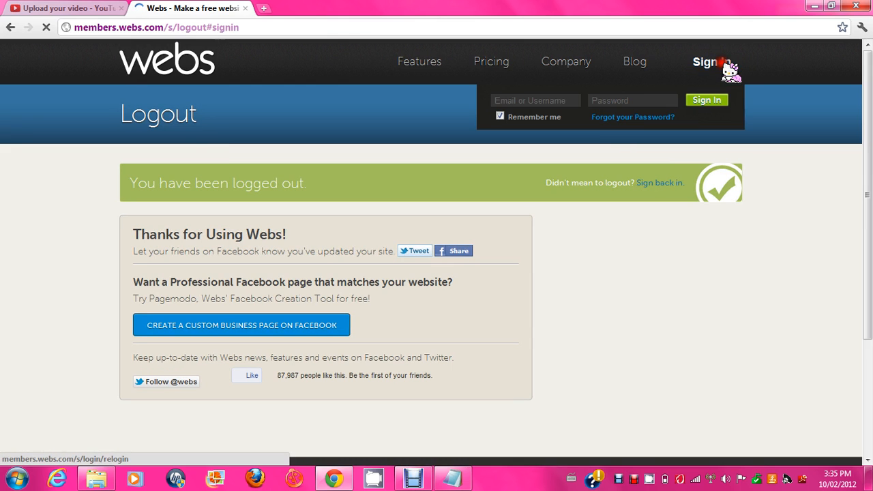
{"action": "left_click", "coordinate": [546, 101]}
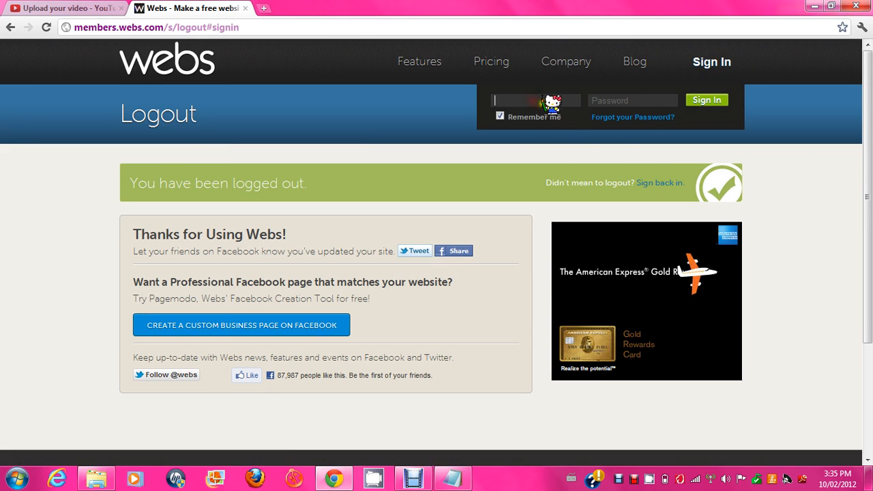
{"action": "left_click", "coordinate": [431, 121]}
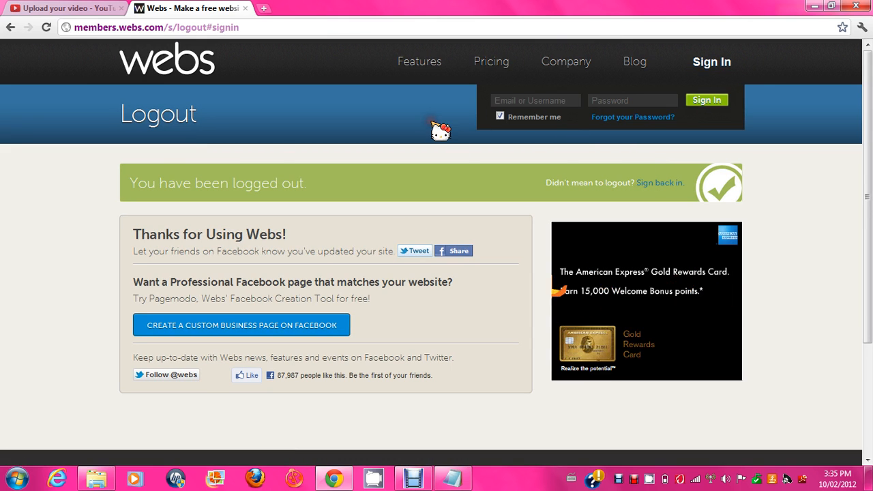
Step: Back on the Webs home page, enter a sign-up email address and password
{"action": "left_click", "coordinate": [160, 63]}
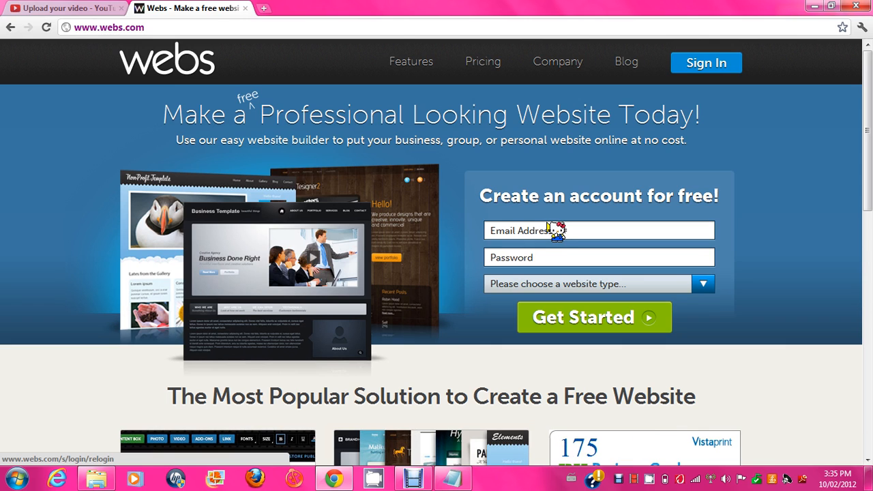
{"action": "left_click", "coordinate": [547, 232]}
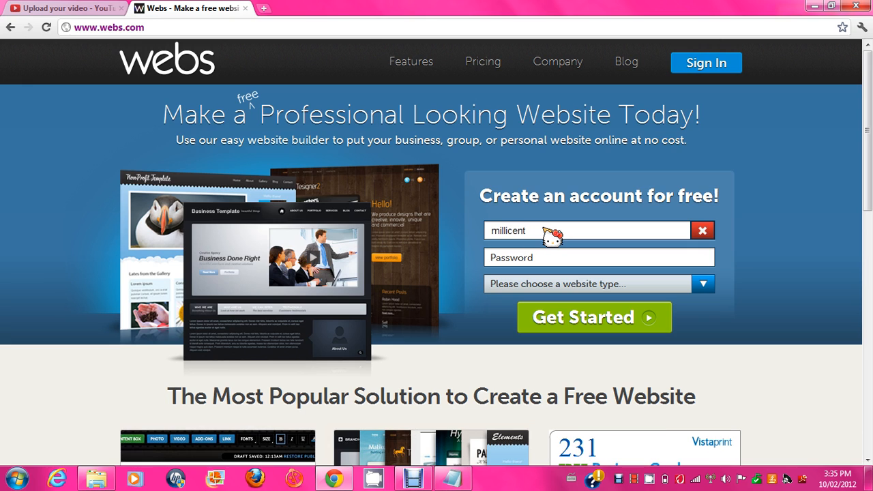
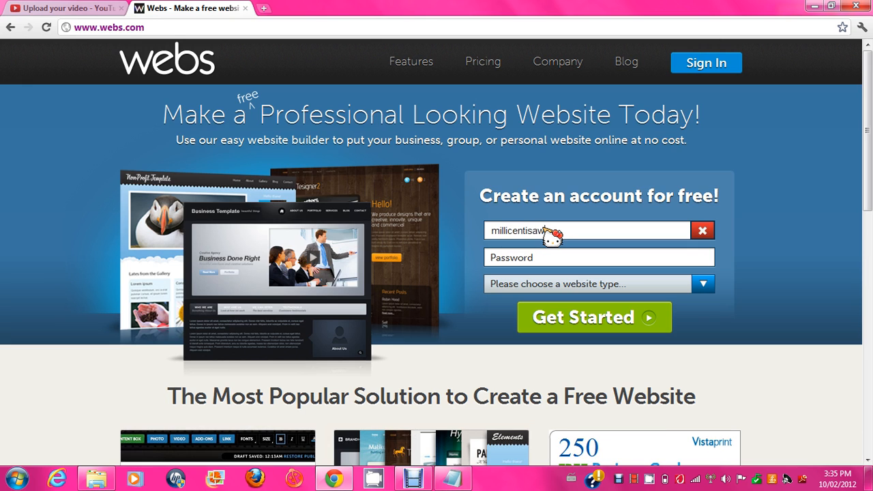
{"action": "key", "text": "Tab"}
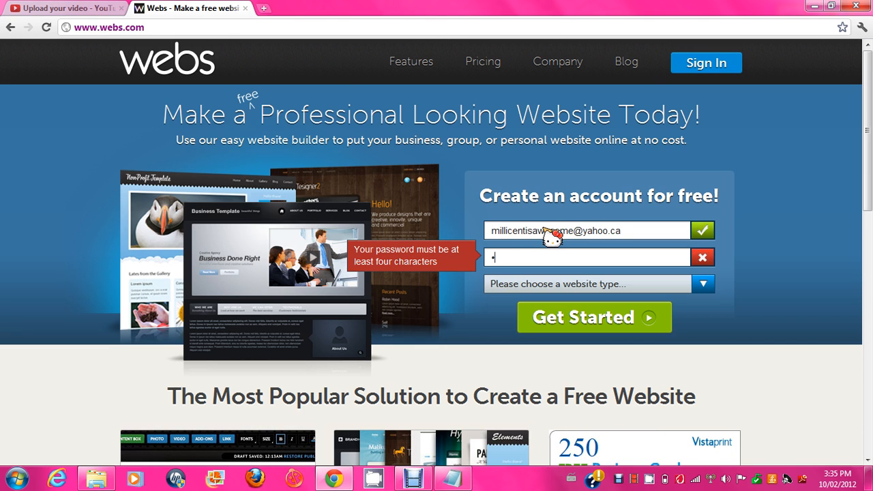
{"action": "type", "text": "••••••••"}
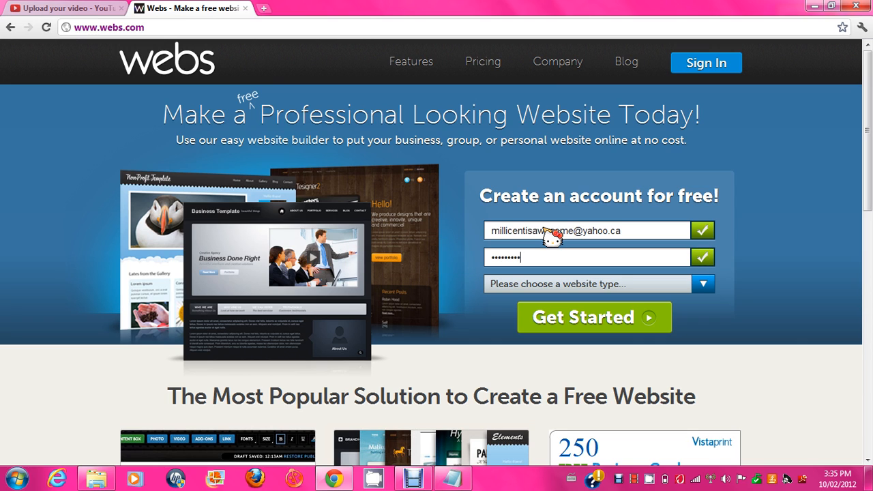
{"action": "key", "text": "Tab"}
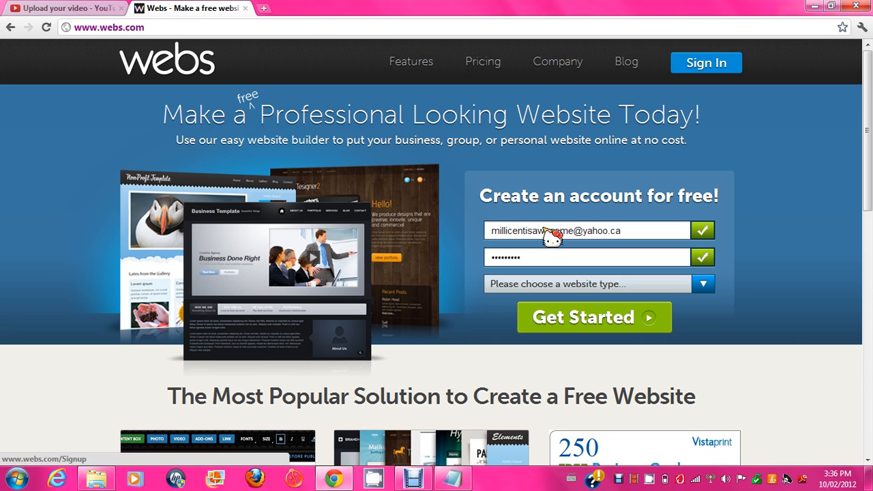
Step: Choose Group/Organization as the website type and submit the sign-up
{"action": "left_click", "coordinate": [549, 284]}
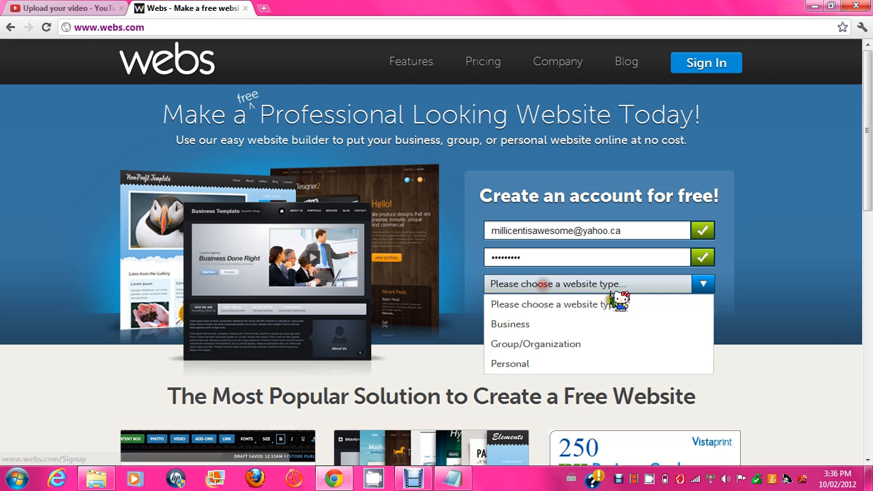
{"action": "left_click", "coordinate": [531, 344]}
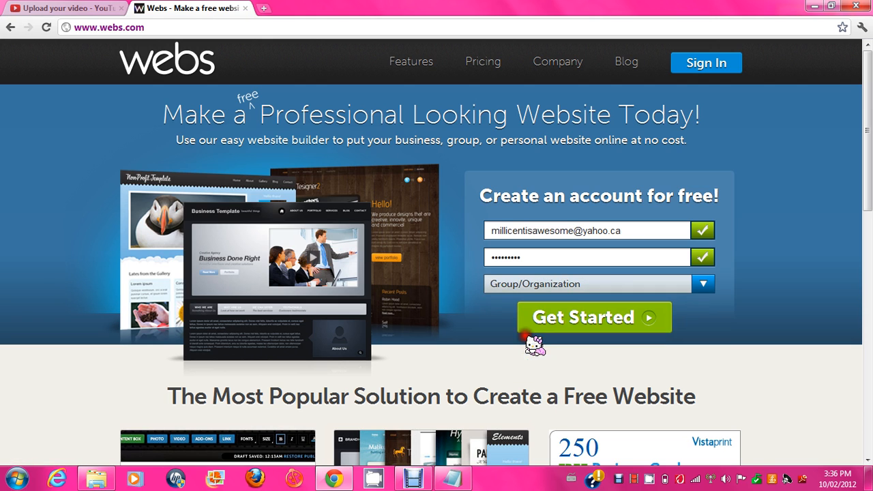
{"action": "left_click", "coordinate": [584, 317]}
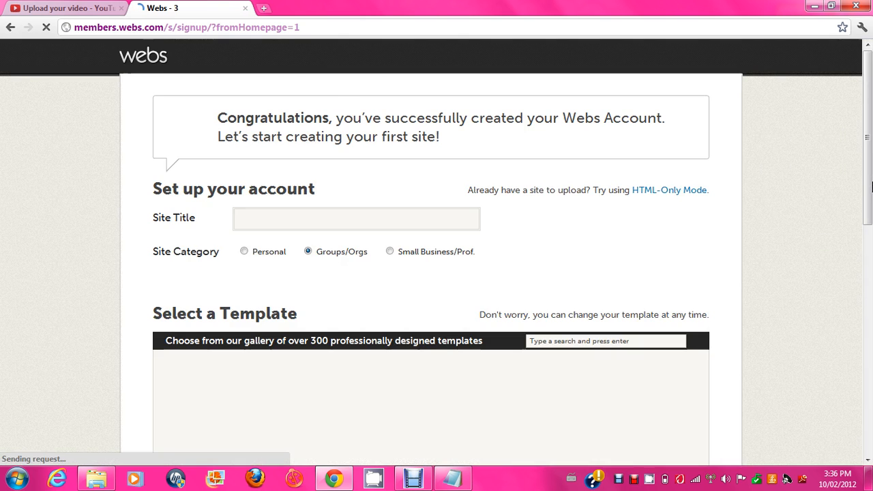
Step: Enter the site title EXAMPLE! and keep the Groups/Orgs category
{"action": "left_click_drag", "start_coordinate": [871, 176], "coordinate": [867, 159]}
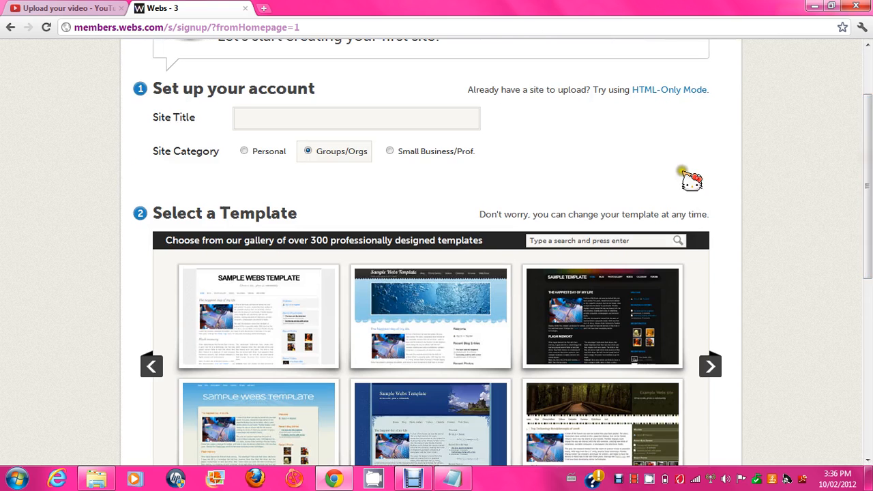
{"action": "left_click", "coordinate": [411, 115]}
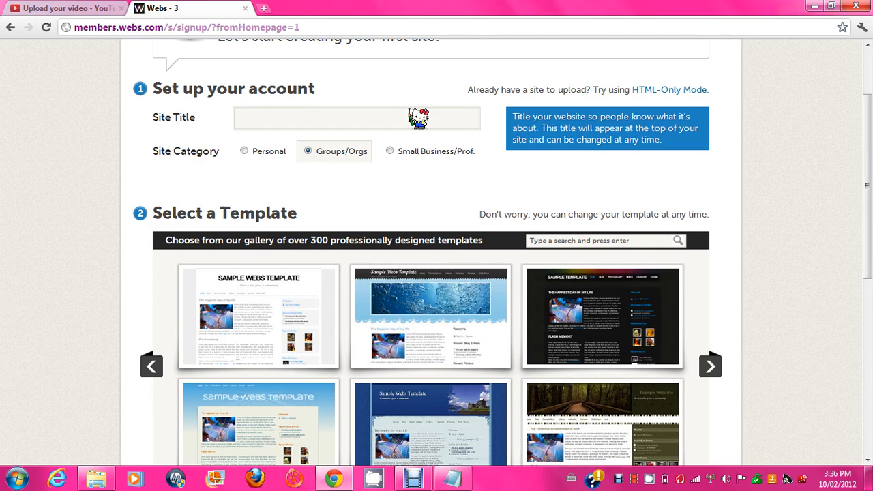
{"action": "type", "text": "EXAM"}
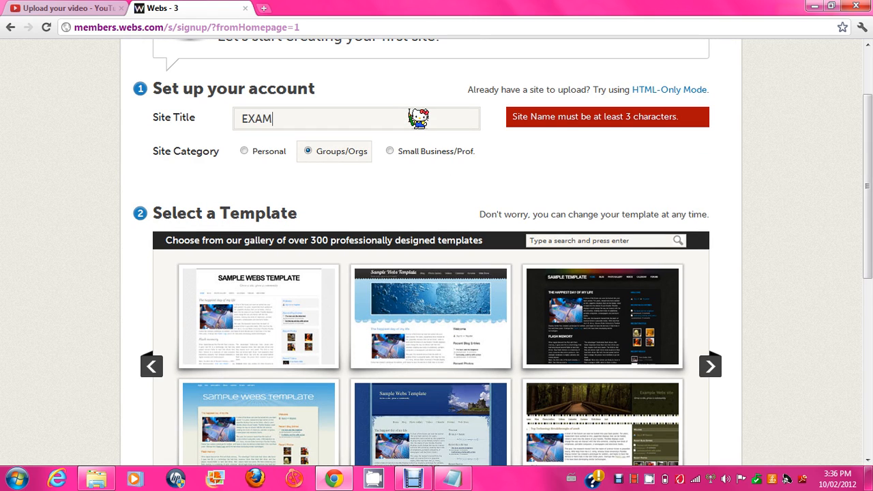
{"action": "type", "text": "PLE!"}
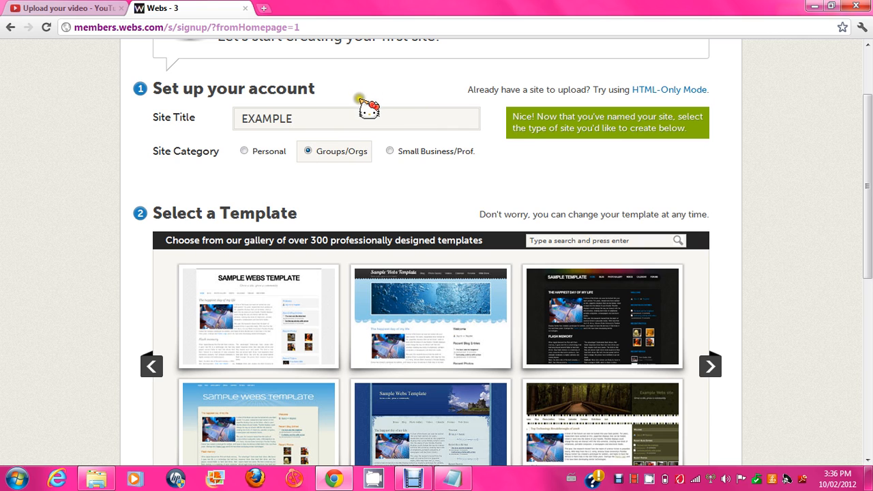
{"action": "left_click", "coordinate": [263, 152]}
{"action": "left_click", "coordinate": [311, 151]}
Step: Pick the first sample template, add a Members page, and create the website
{"action": "scroll", "coordinate": [642, 147], "scroll_direction": "down", "scroll_amount": 3}
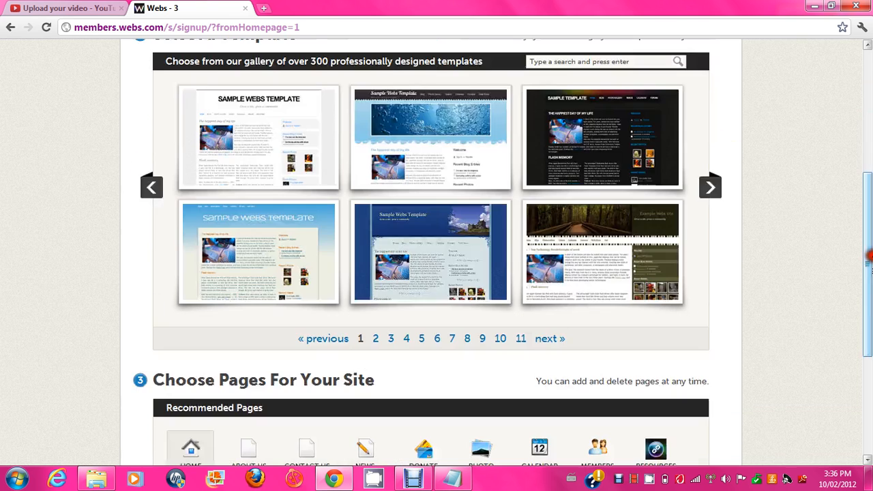
{"action": "left_click", "coordinate": [275, 133]}
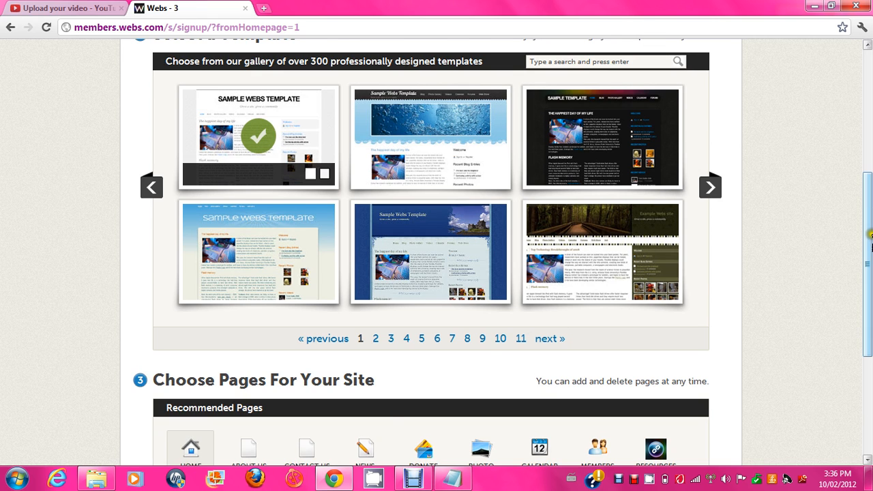
{"action": "left_click_drag", "start_coordinate": [869, 235], "coordinate": [866, 301]}
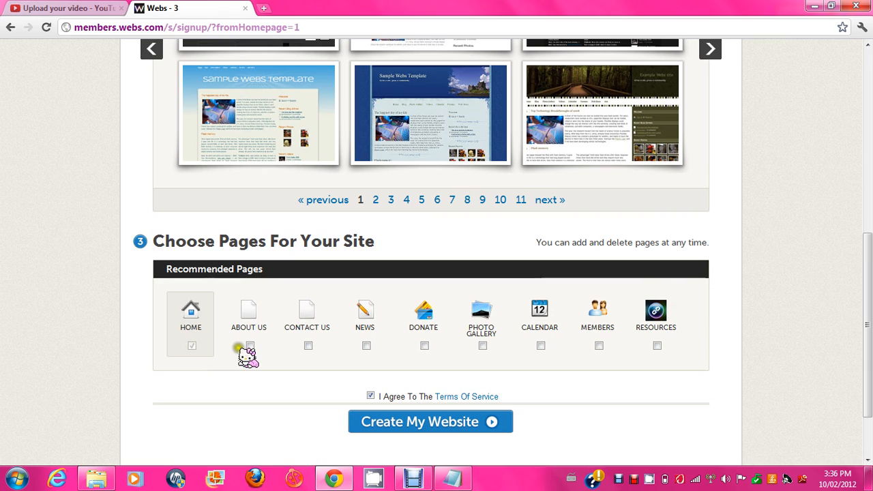
{"action": "left_click", "coordinate": [307, 346]}
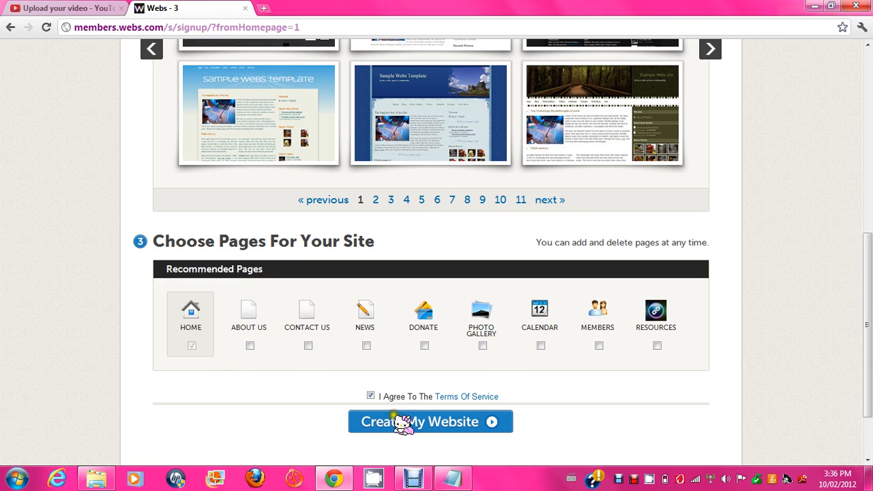
{"action": "left_click", "coordinate": [599, 344]}
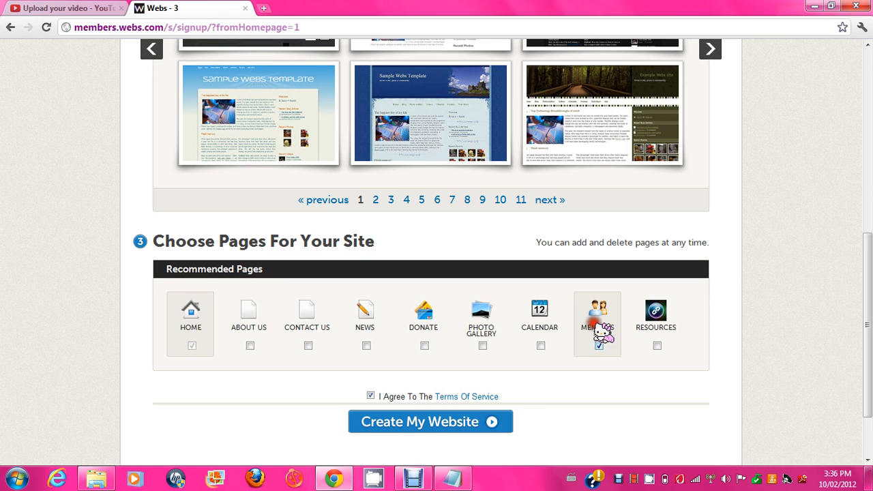
{"action": "left_click", "coordinate": [478, 423]}
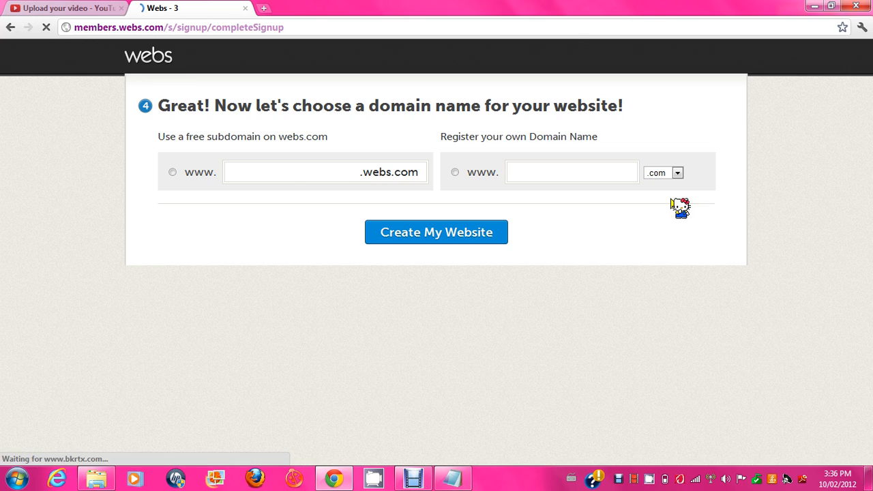
{"action": "left_click", "coordinate": [281, 170]}
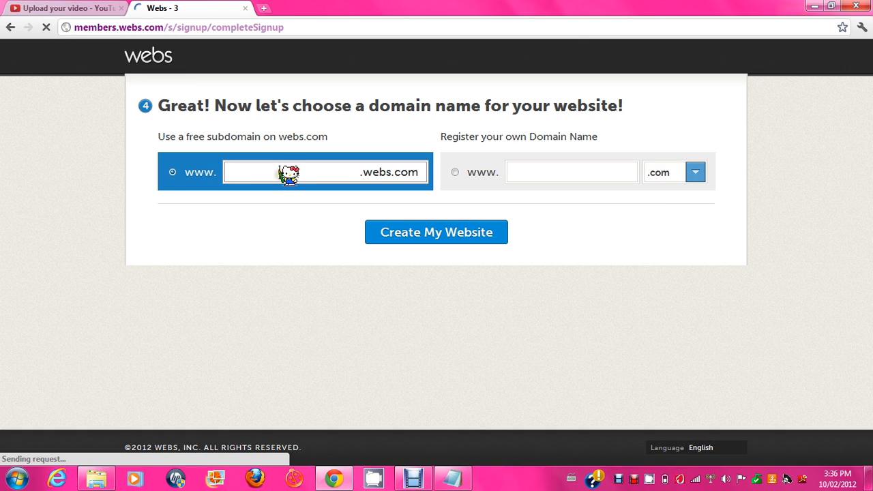
{"action": "type", "text": "exa"}
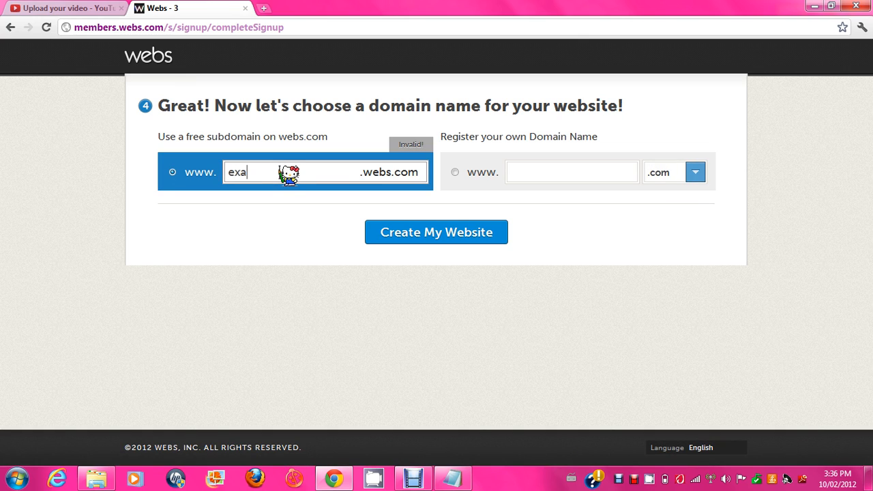
{"action": "type", "text": "mplesigt"}
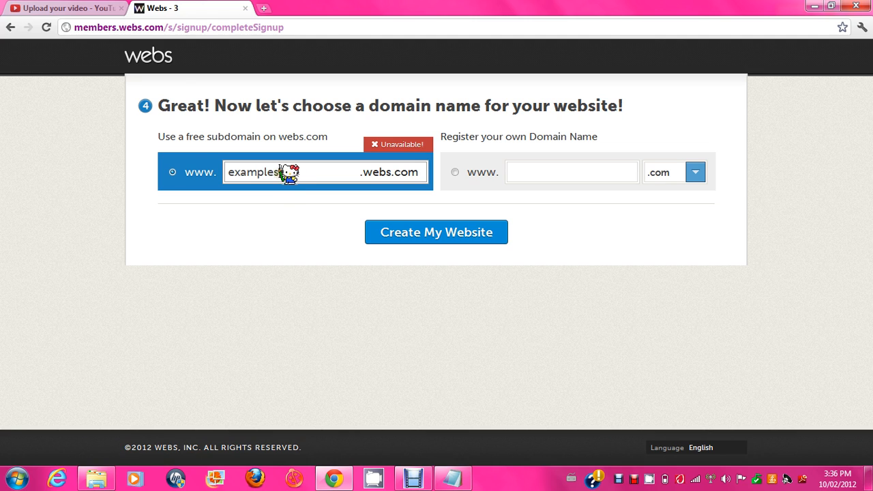
{"action": "key", "text": "BackSpace"}
{"action": "key", "text": "BackSpace"}
{"action": "type", "text": "te"}
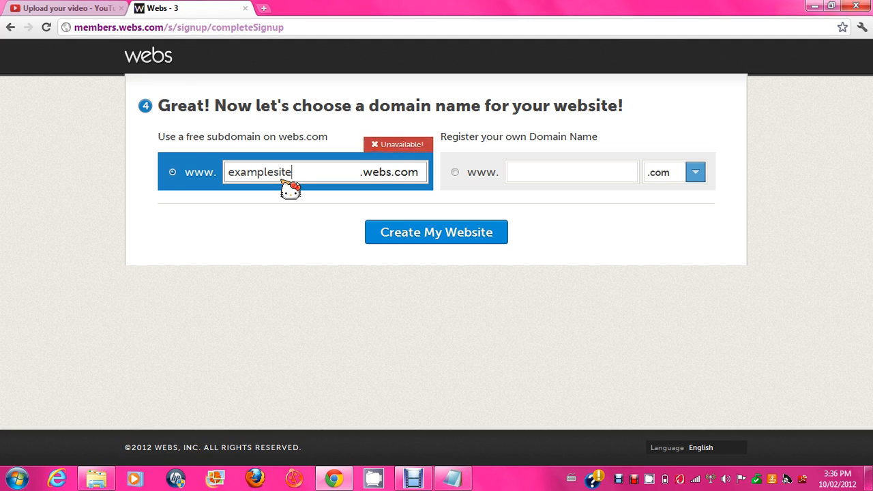
{"action": "type", "text": "dfndfkn"}
{"action": "key", "text": "BackSpace"}
{"action": "key", "text": "BackSpace"}
{"action": "key", "text": "BackSpace"}
{"action": "key", "text": "BackSpace"}
{"action": "key", "text": "BackSpace"}
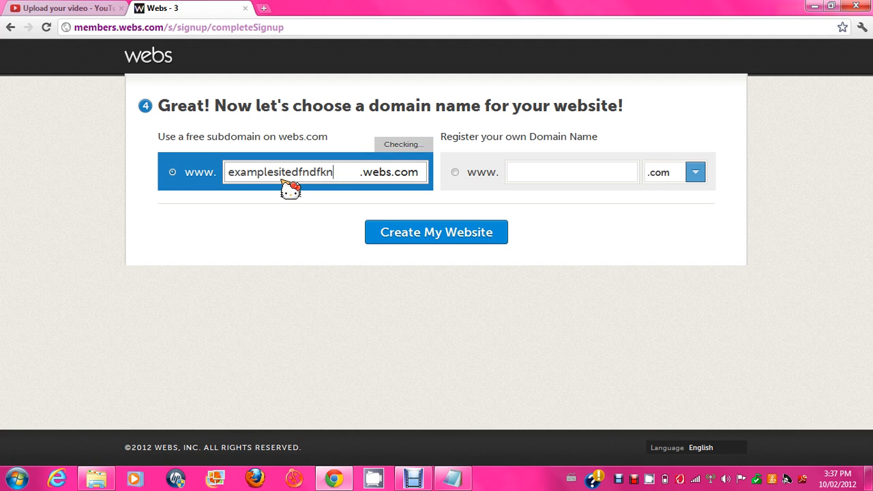
{"action": "key", "text": "BackSpace"}
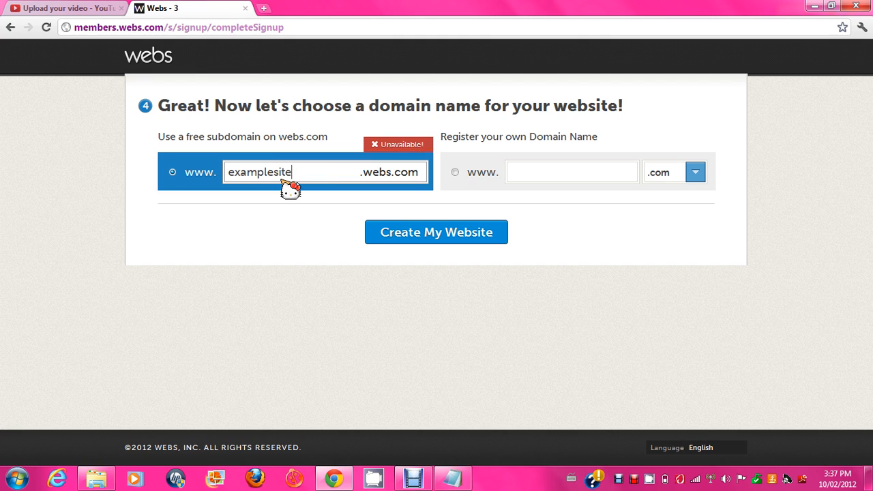
{"action": "type", "text": "123"}
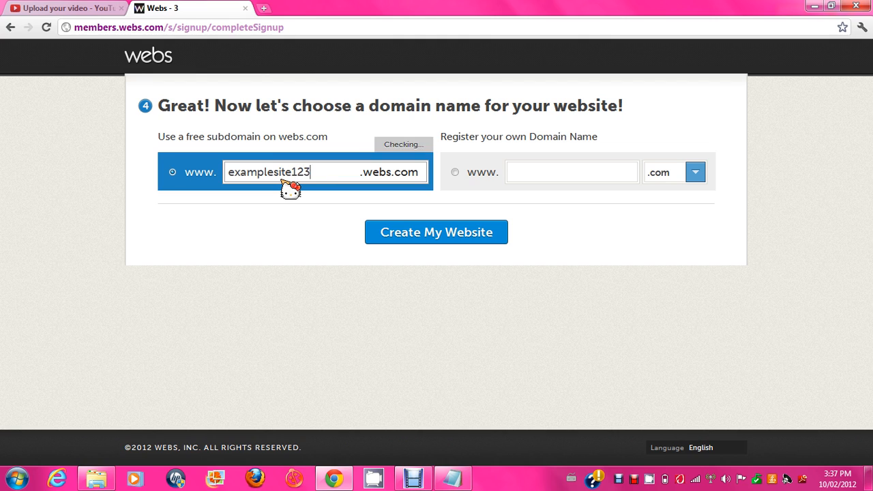
{"action": "type", "text": "456"}
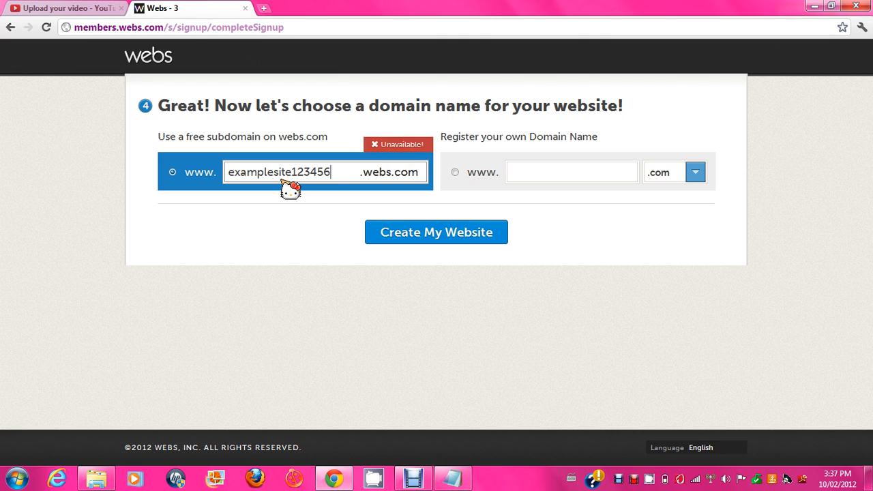
{"action": "type", "text": "7890"}
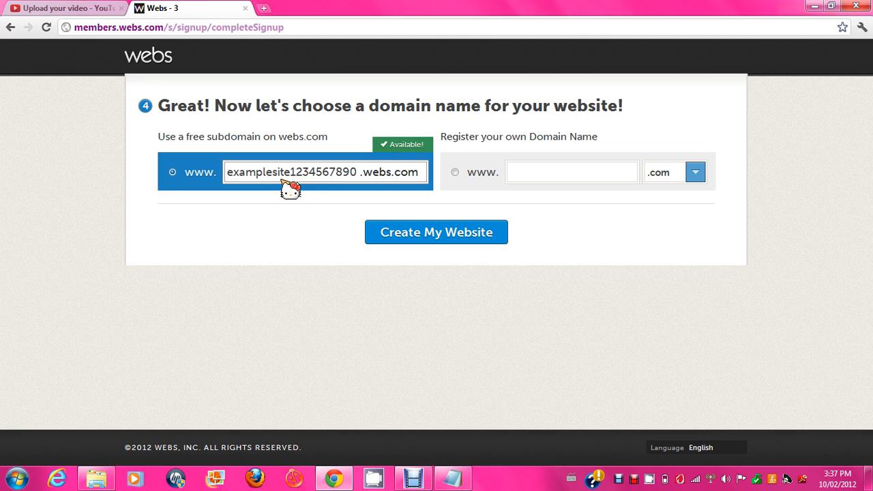
{"action": "left_click", "coordinate": [438, 241]}
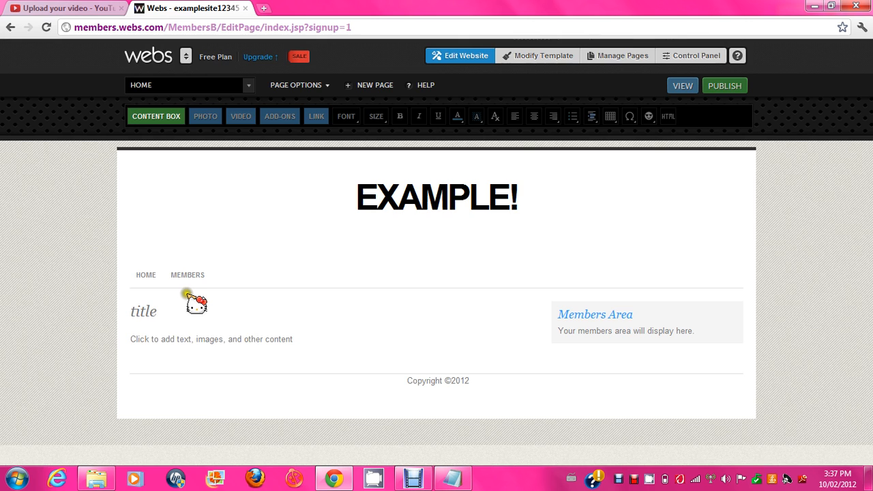
Step: Delete the 'Blah blah blah' placeholder title and paragraph from the first content box
{"action": "left_click", "coordinate": [179, 308]}
{"action": "key", "text": "BackSpace"}
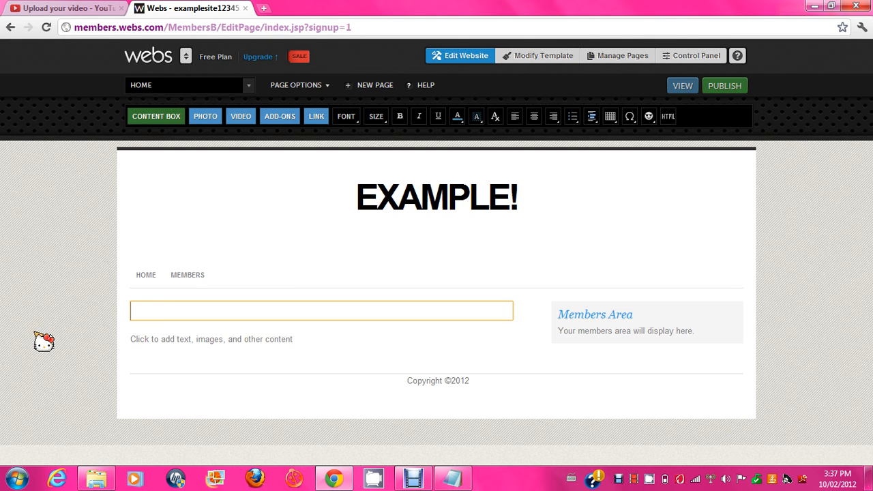
{"action": "type", "text": "Blah blah blah"}
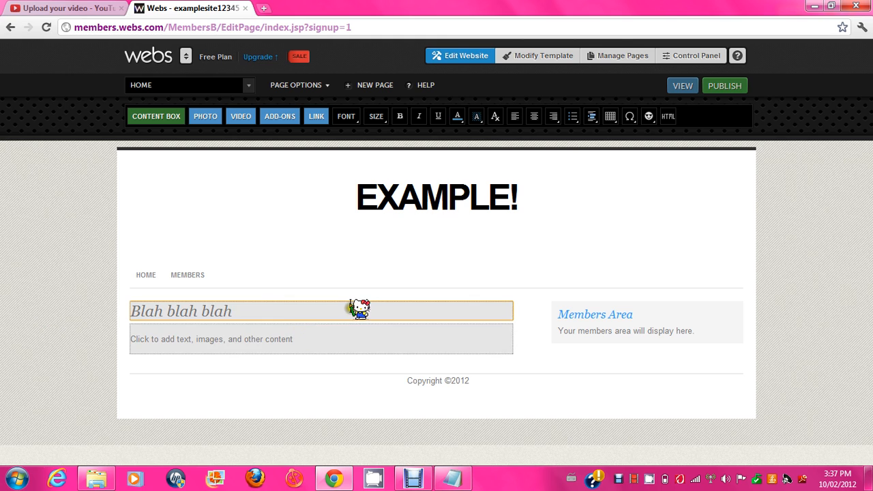
{"action": "left_click_drag", "start_coordinate": [316, 350], "coordinate": [214, 353]}
{"action": "left_click_drag", "start_coordinate": [205, 318], "coordinate": [116, 359]}
{"action": "key", "text": "BackSpace"}
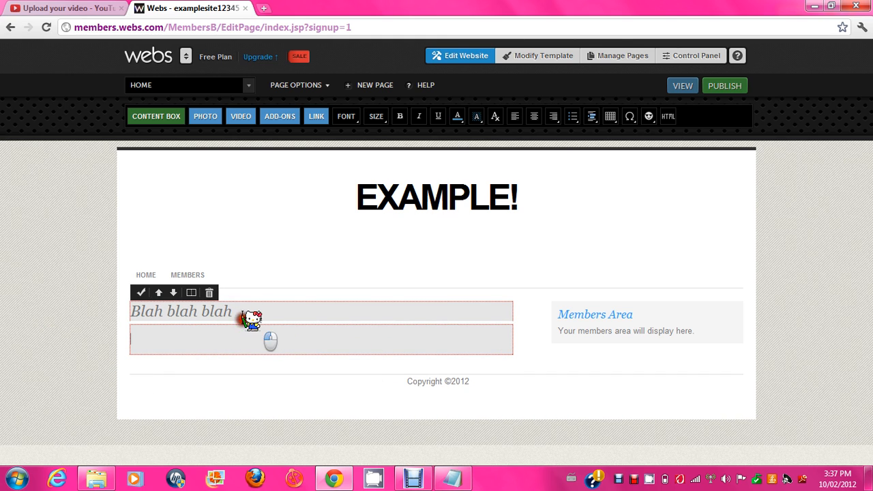
{"action": "left_click_drag", "start_coordinate": [245, 312], "coordinate": [2, 324]}
{"action": "key", "text": "BackSpace"}
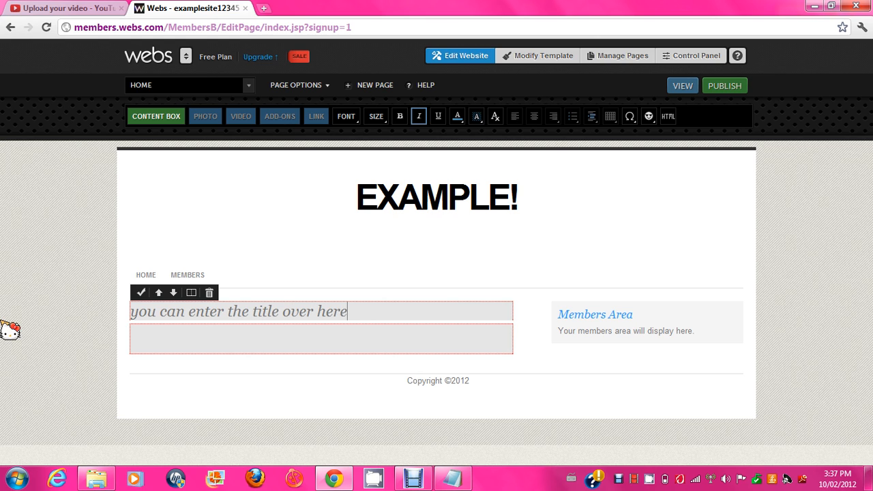
{"action": "key", "text": "BackSpace"}
{"action": "key", "text": "BackSpace"}
{"action": "key", "text": "BackSpace"}
{"action": "key", "text": "BackSpace"}
{"action": "key", "text": "BackSpace"}
{"action": "key", "text": "BackSpace"}
{"action": "key", "text": "BackSpace"}
{"action": "key", "text": "BackSpace"}
{"action": "key", "text": "BackSpace"}
{"action": "key", "text": "BackSpace"}
{"action": "key", "text": "BackSpace"}
{"action": "key", "text": "BackSpace"}
{"action": "key", "text": "BackSpace"}
{"action": "key", "text": "BackSpace"}
{"action": "key", "text": "BackSpace"}
{"action": "key", "text": "BackSpace"}
{"action": "key", "text": "BackSpace"}
{"action": "key", "text": "BackSpace"}
{"action": "key", "text": "BackSpace"}
{"action": "key", "text": "BackSpace"}
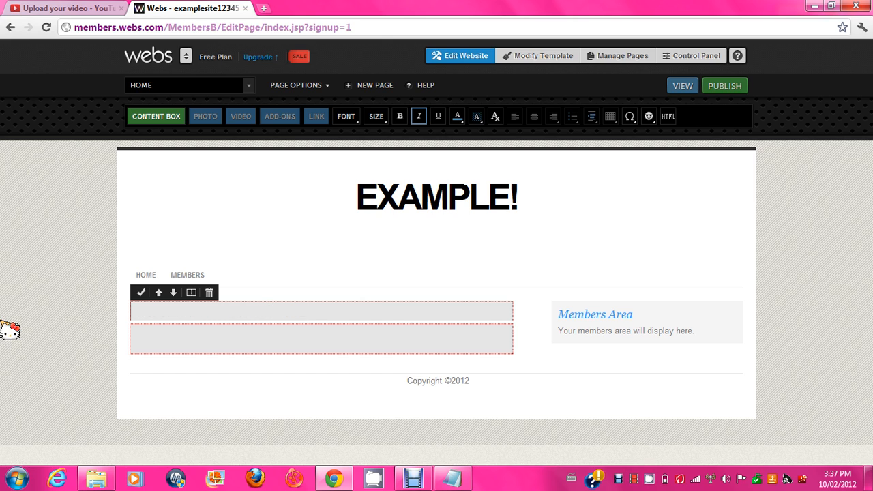
Step: Clear the leftover body text, then write 'example title' and 'example text' in the box
{"action": "left_click", "coordinate": [198, 340]}
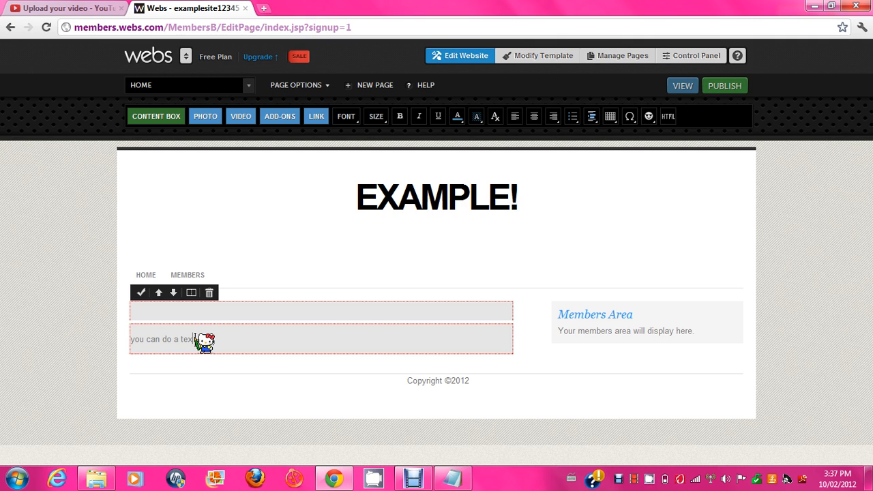
{"action": "key", "text": "BackSpace"}
{"action": "key", "text": "BackSpace"}
{"action": "key", "text": "BackSpace"}
{"action": "key", "text": "BackSpace"}
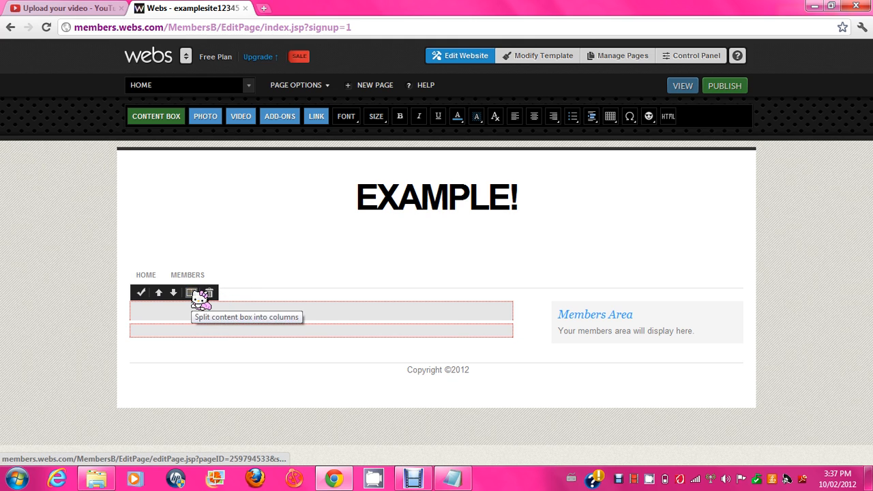
{"action": "left_click", "coordinate": [141, 294]}
{"action": "left_click", "coordinate": [180, 317]}
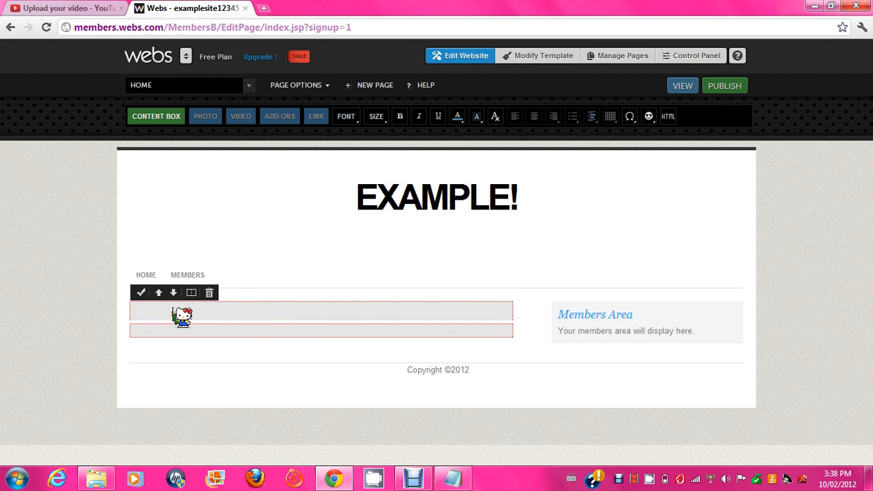
{"action": "type", "text": "dx"}
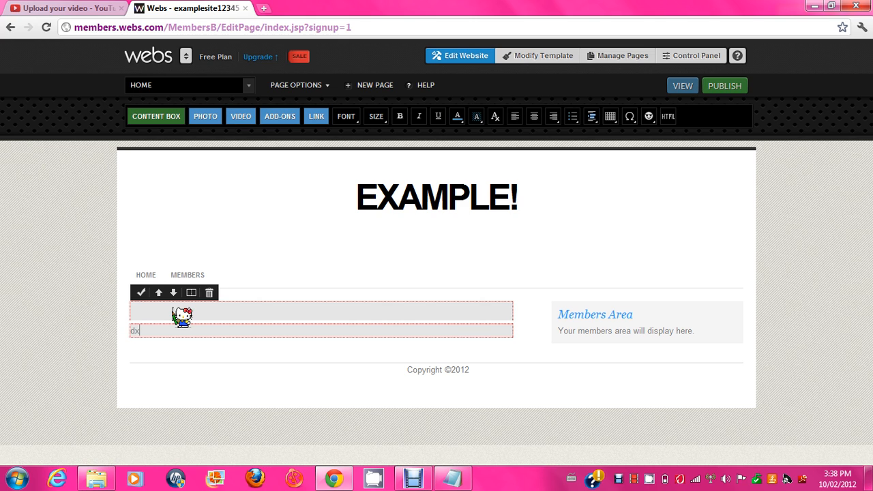
{"action": "left_click", "coordinate": [180, 315]}
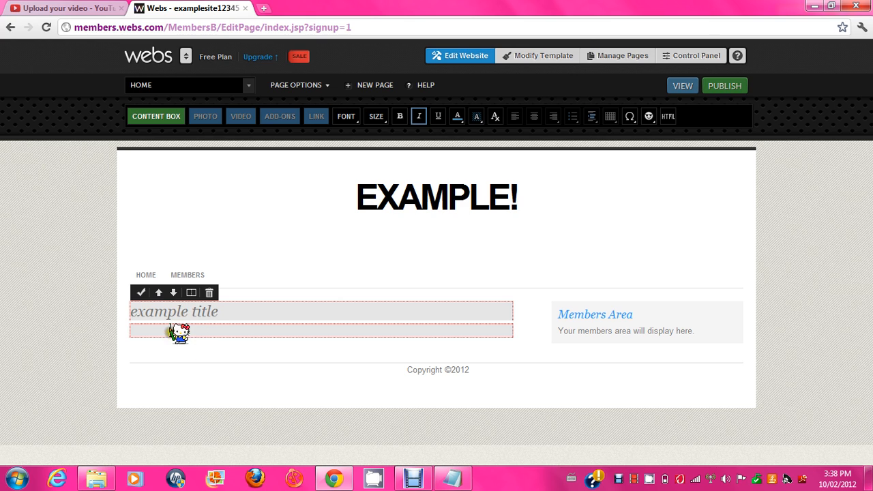
{"action": "left_click", "coordinate": [177, 332]}
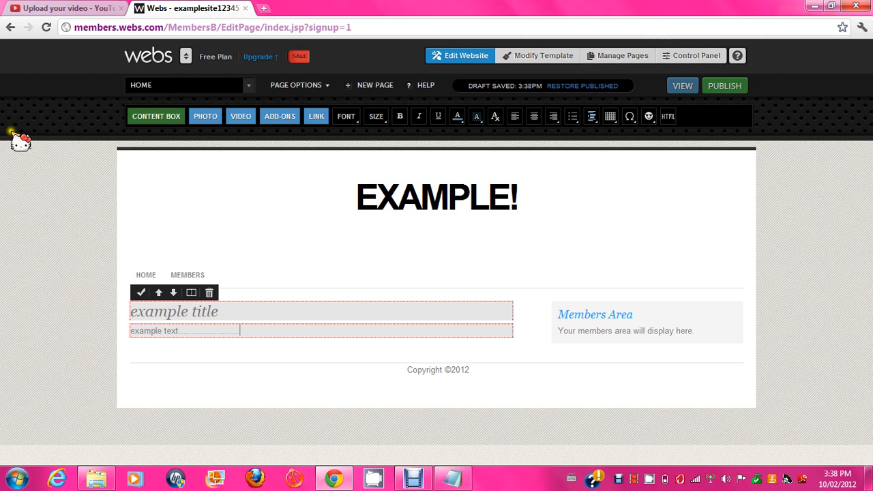
Step: Add a new content box and delete its placeholder title and body text
{"action": "left_click", "coordinate": [163, 120]}
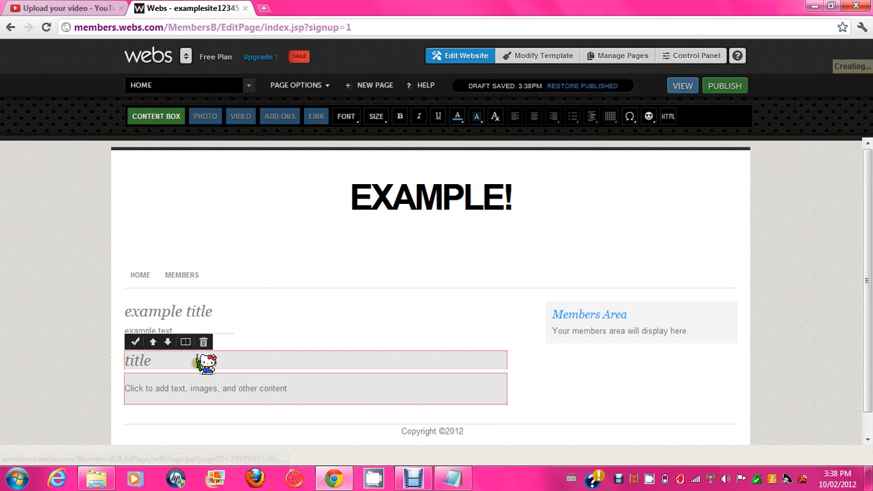
{"action": "left_click_drag", "start_coordinate": [170, 362], "coordinate": [31, 364]}
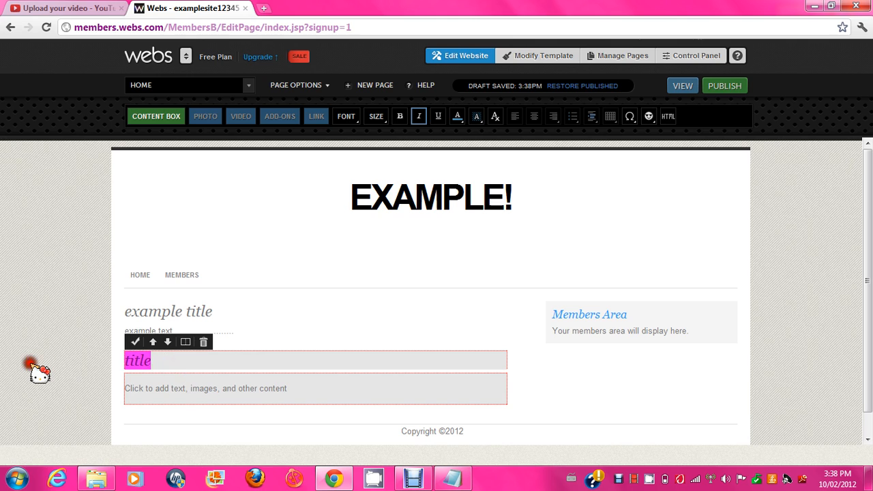
{"action": "key", "text": "BackSpace"}
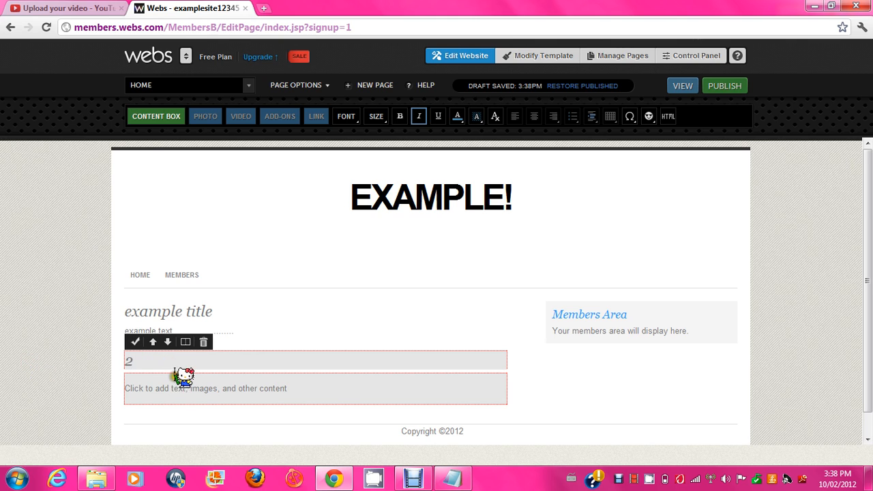
{"action": "left_click_drag", "start_coordinate": [321, 391], "coordinate": [10, 407]}
{"action": "key", "text": "BackSpace"}
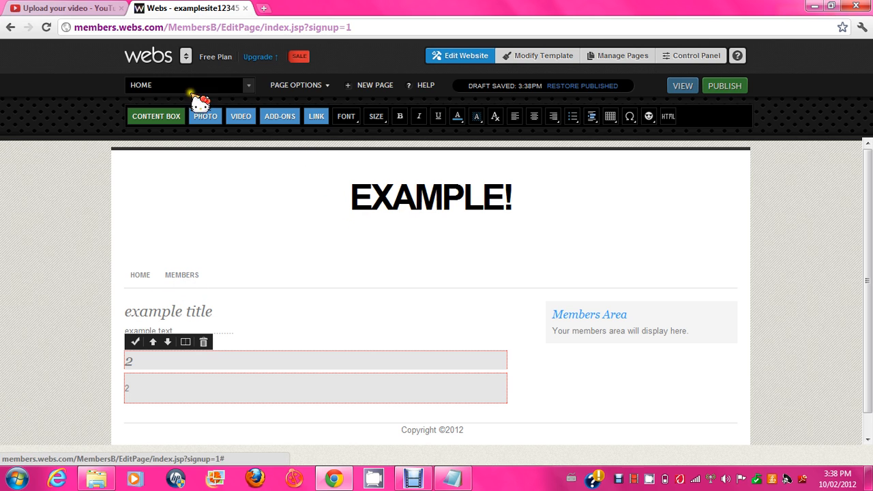
Step: Remove a test smiley and stray 2s, turn on italic, and bring up the link form
{"action": "left_click", "coordinate": [649, 116]}
{"action": "left_click", "coordinate": [678, 146]}
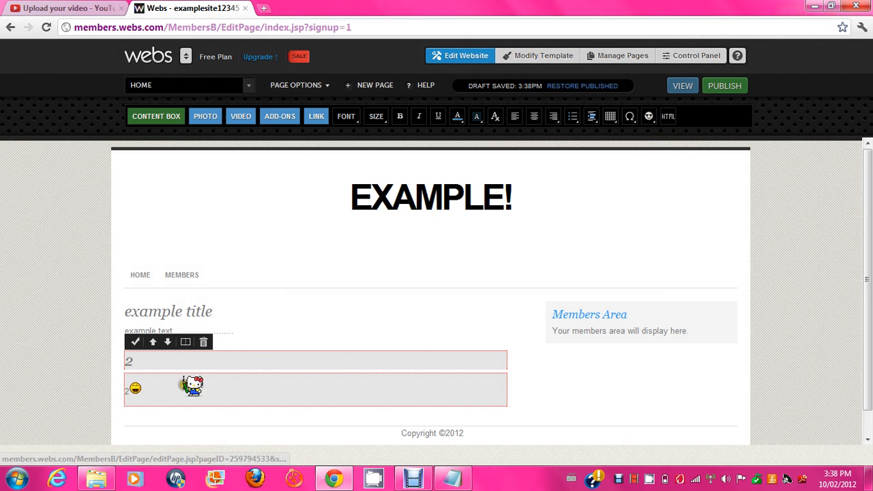
{"action": "left_click_drag", "start_coordinate": [153, 395], "coordinate": [75, 393]}
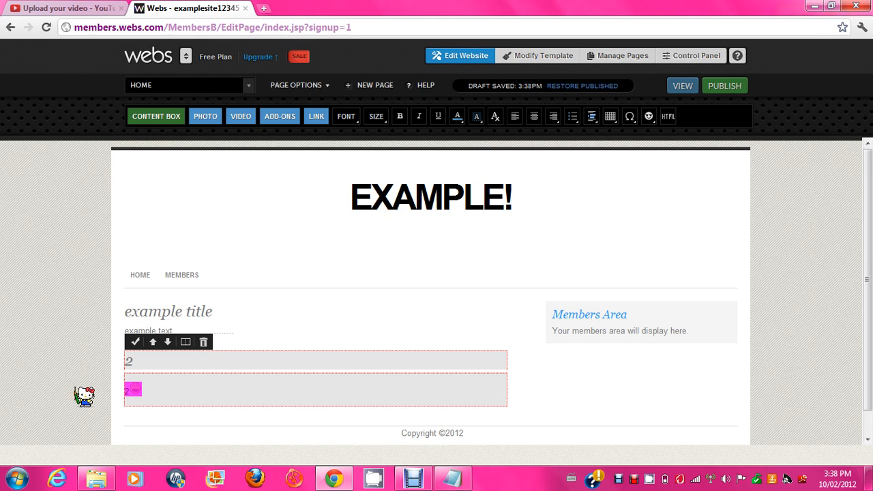
{"action": "key", "text": "BackSpace"}
{"action": "left_click_drag", "start_coordinate": [148, 363], "coordinate": [62, 380]}
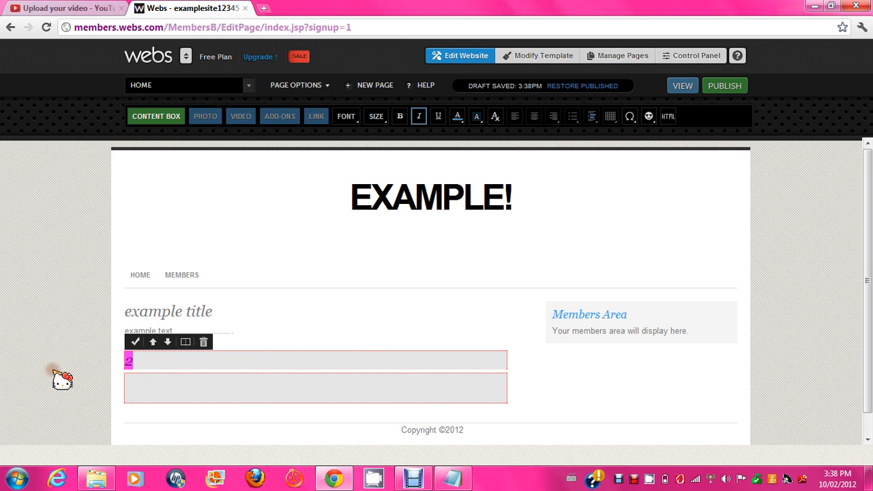
{"action": "key", "text": "BackSpace"}
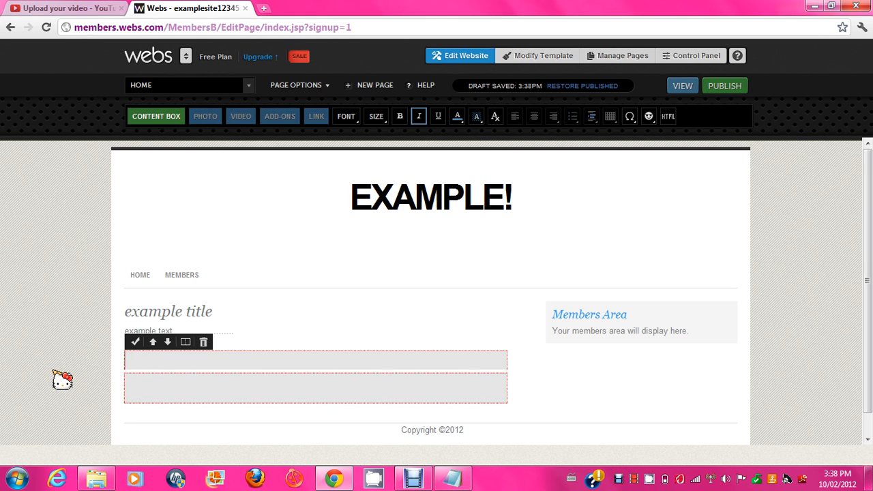
{"action": "left_click", "coordinate": [420, 116]}
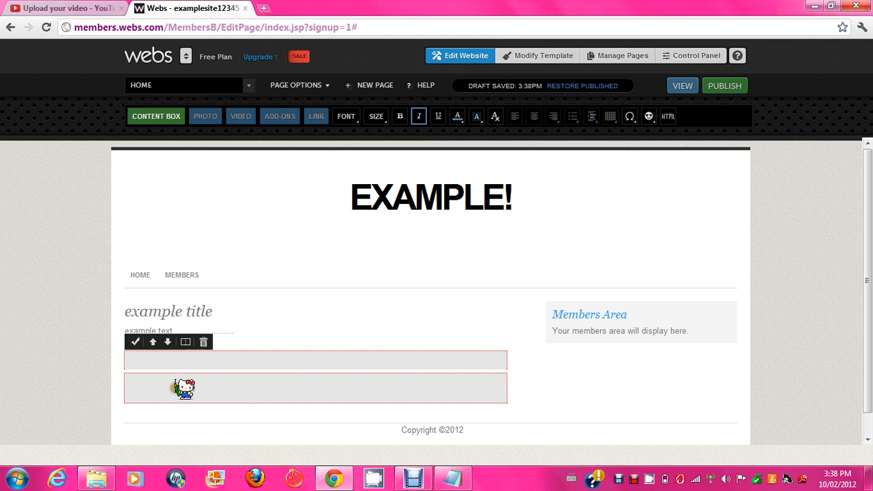
{"action": "left_click", "coordinate": [170, 383]}
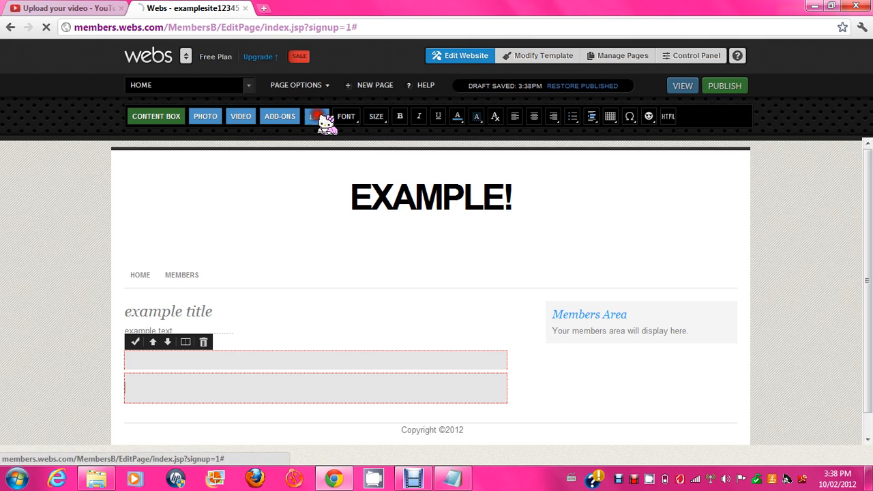
{"action": "left_click", "coordinate": [318, 116]}
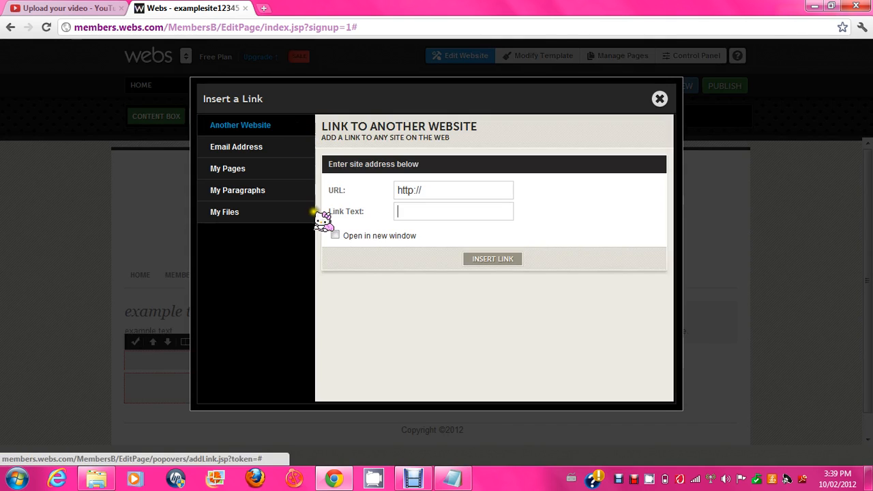
Step: Cancel the link form and insert the Send to a friend add-on widget into the box
{"action": "left_click", "coordinate": [462, 191]}
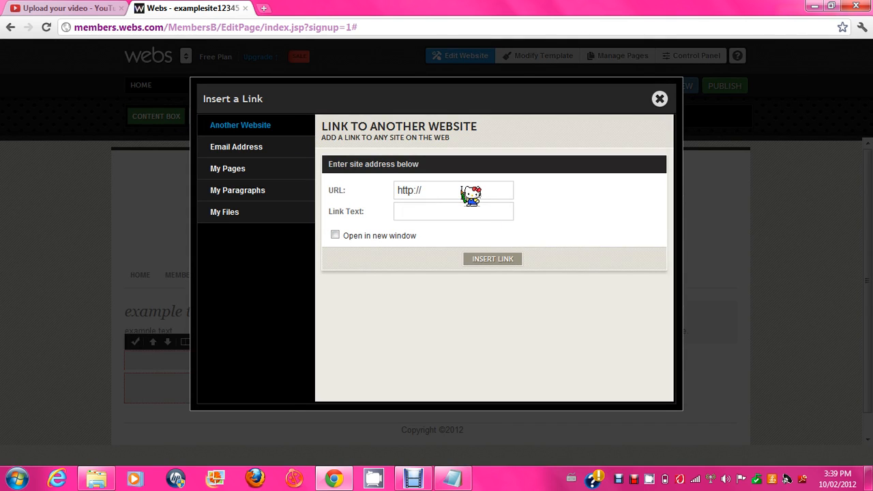
{"action": "left_click", "coordinate": [660, 99]}
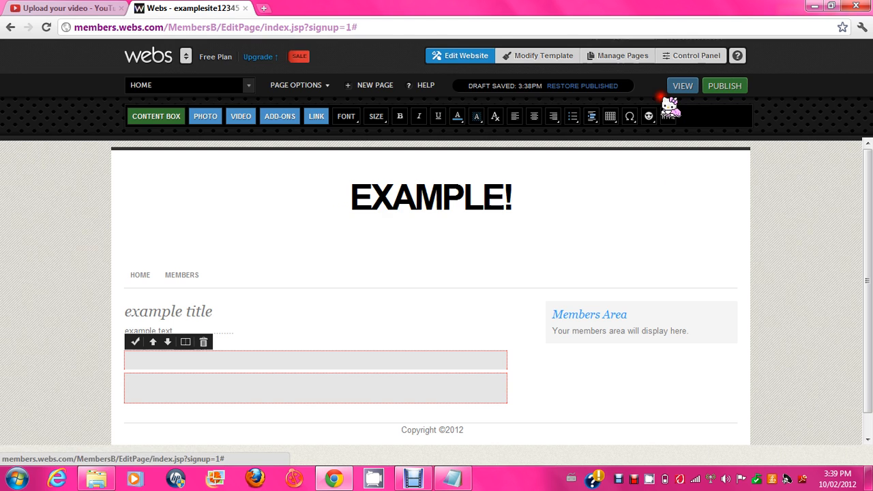
{"action": "left_click", "coordinate": [287, 123]}
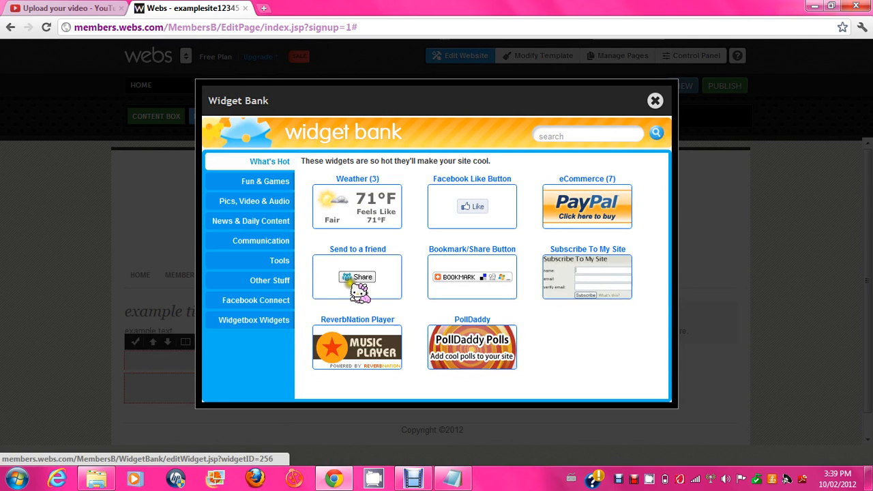
{"action": "left_click", "coordinate": [351, 286]}
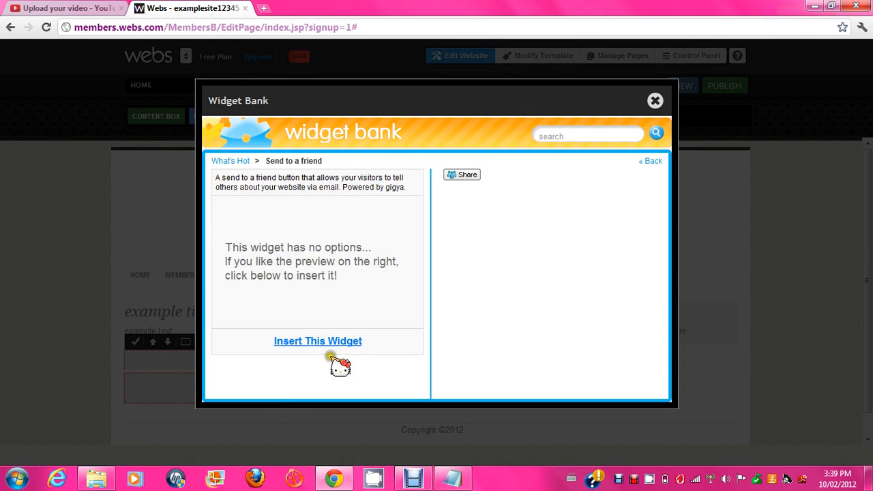
{"action": "left_click", "coordinate": [332, 341]}
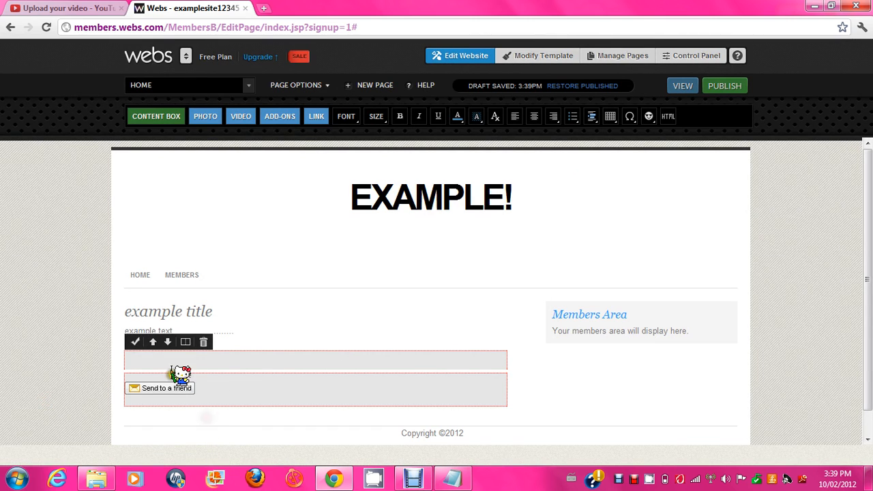
{"action": "left_click", "coordinate": [135, 342]}
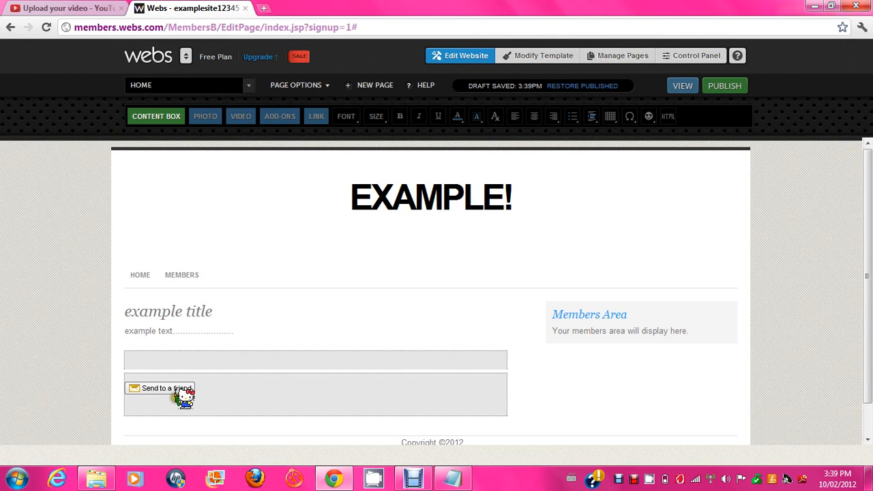
Step: Finish editing the widget box, publish the site, and open the live site
{"action": "left_click", "coordinate": [239, 389]}
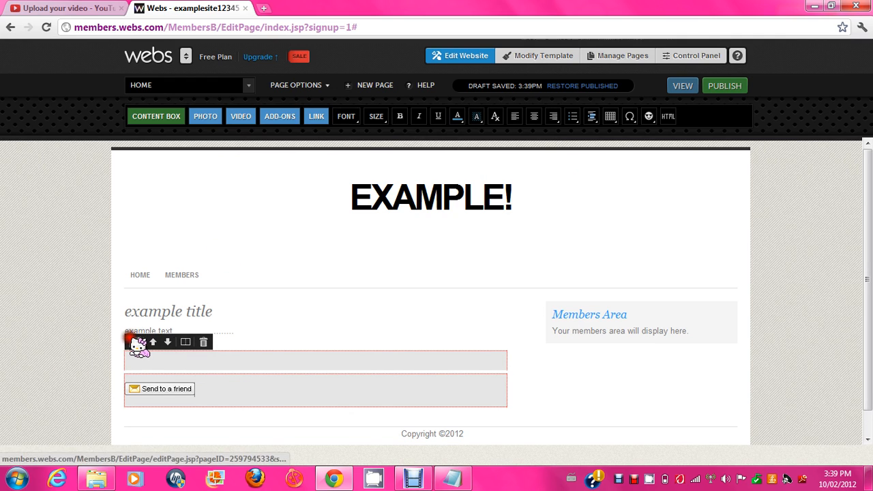
{"action": "left_click", "coordinate": [135, 343]}
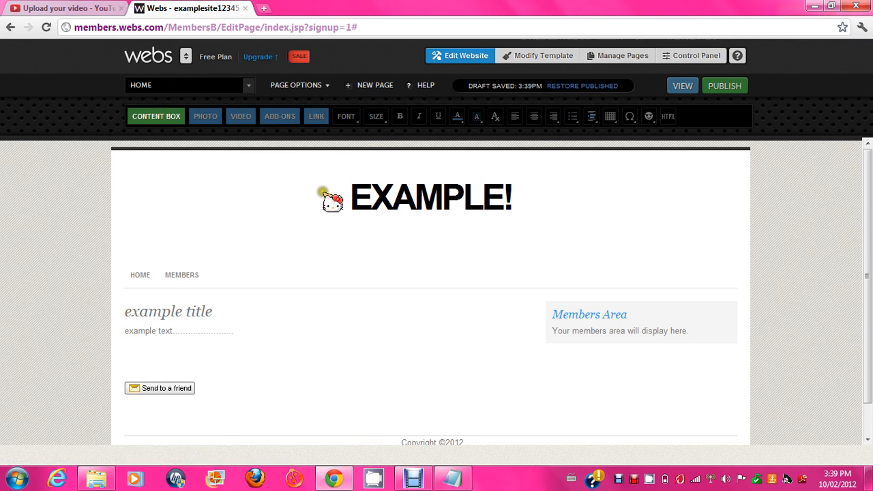
{"action": "left_click", "coordinate": [726, 87]}
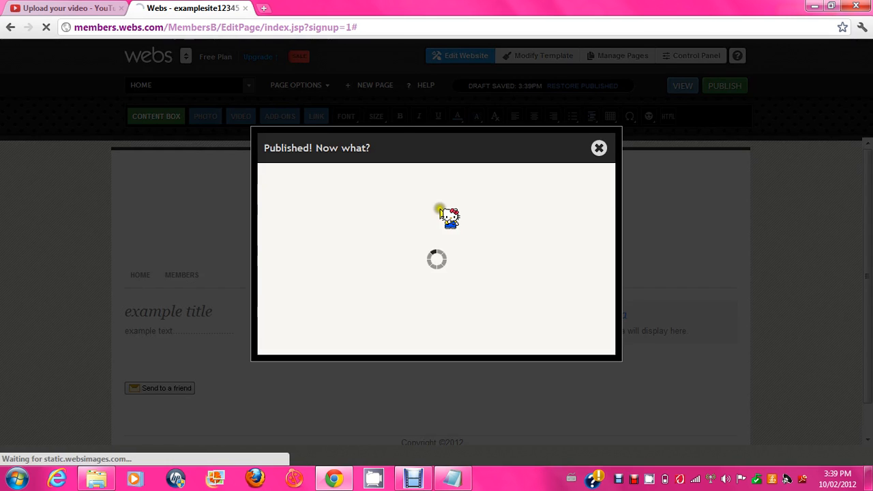
{"action": "left_click", "coordinate": [425, 195]}
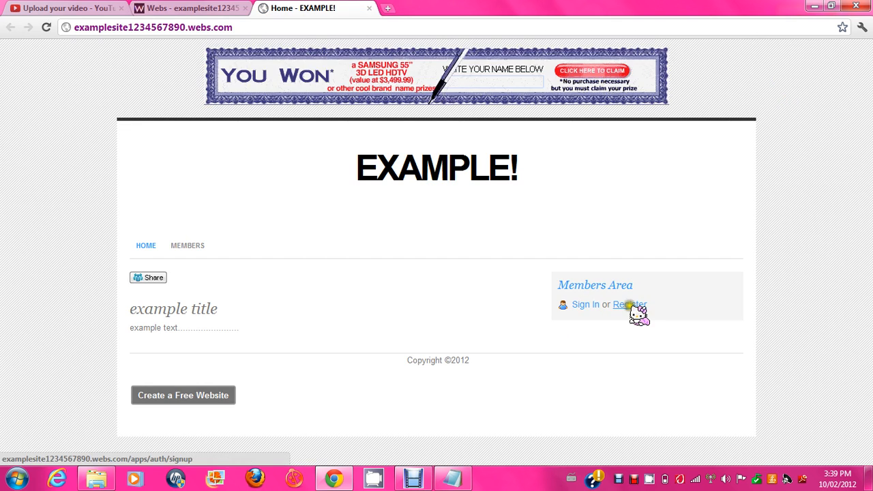
Step: Scroll the live MEMBERS page to its footer and open a blank Notepad window
{"action": "left_click", "coordinate": [188, 246]}
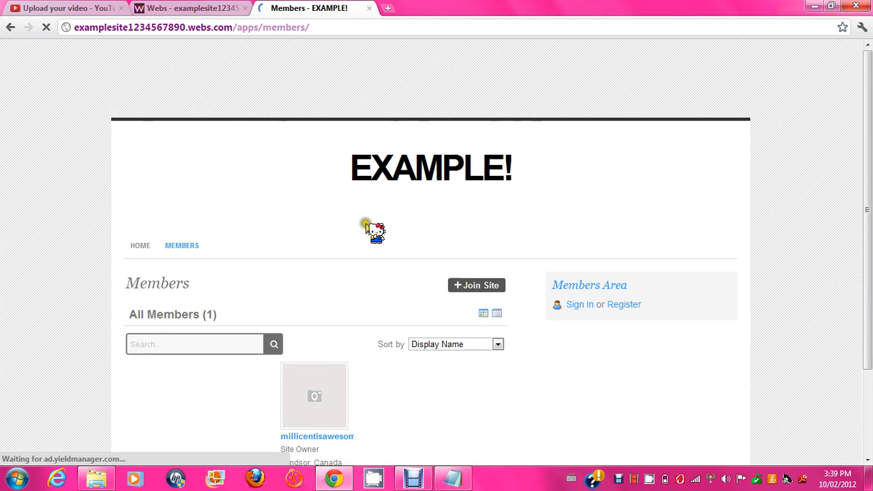
{"action": "left_click_drag", "start_coordinate": [870, 156], "coordinate": [870, 276]}
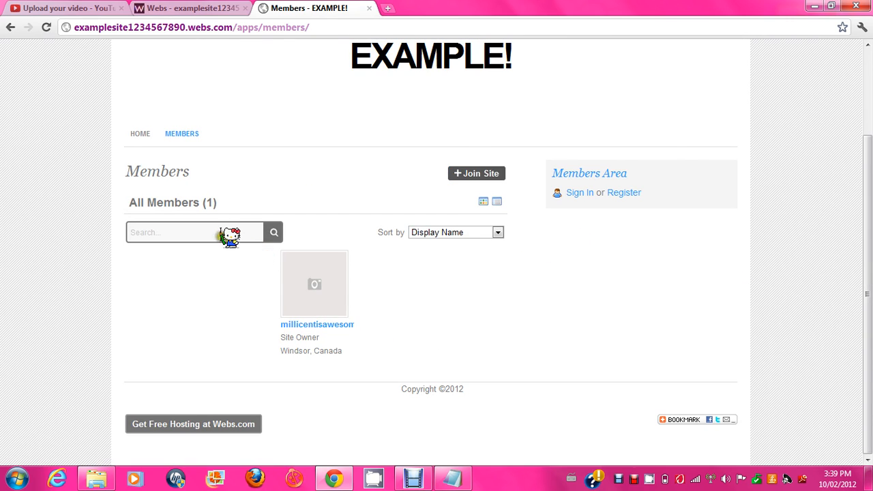
{"action": "left_click", "coordinate": [452, 478]}
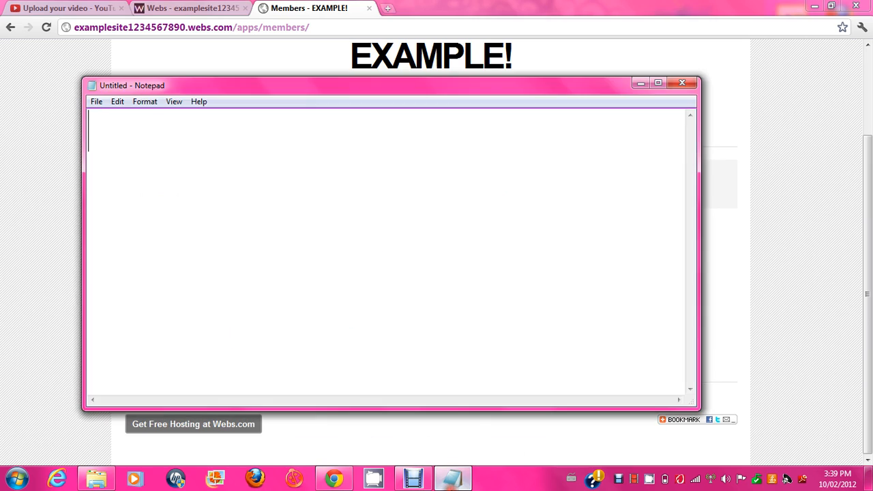
{"action": "type", "text": "EN"}
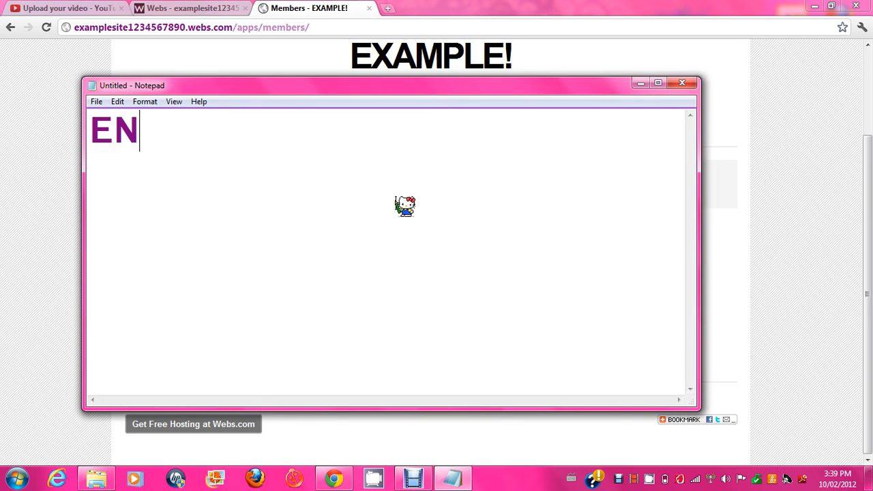
{"action": "type", "text": "JOY!!!"}
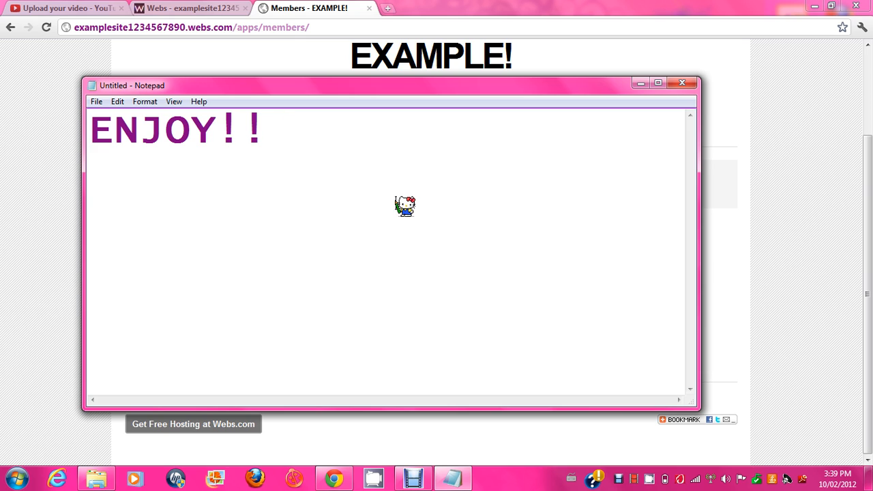
{"action": "key", "text": "BackSpace"}
{"action": "key", "text": "BackSpace"}
{"action": "key", "text": "BackSpace"}
{"action": "key", "text": "BackSpace"}
{"action": "key", "text": "BackSpace"}
{"action": "key", "text": "BackSpace"}
{"action": "key", "text": "BackSpace"}
{"action": "type", "text": "YOU CAN "}
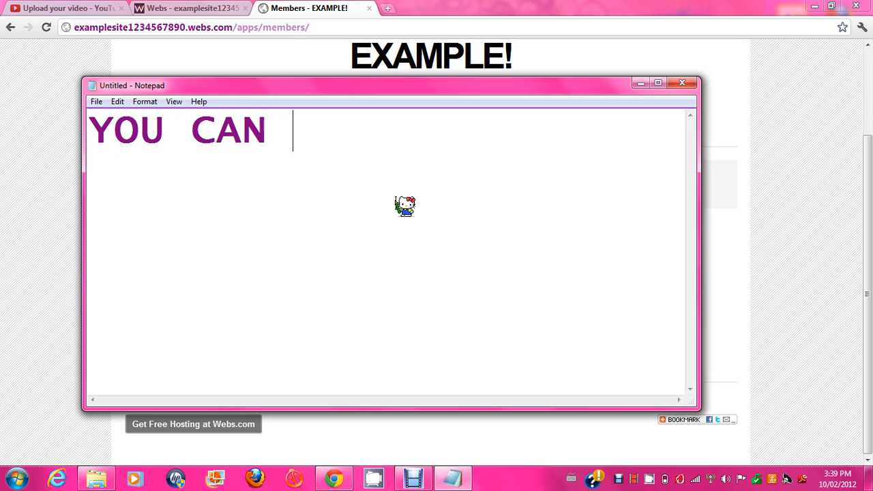
{"action": "type", "text": "MAKE TONS "}
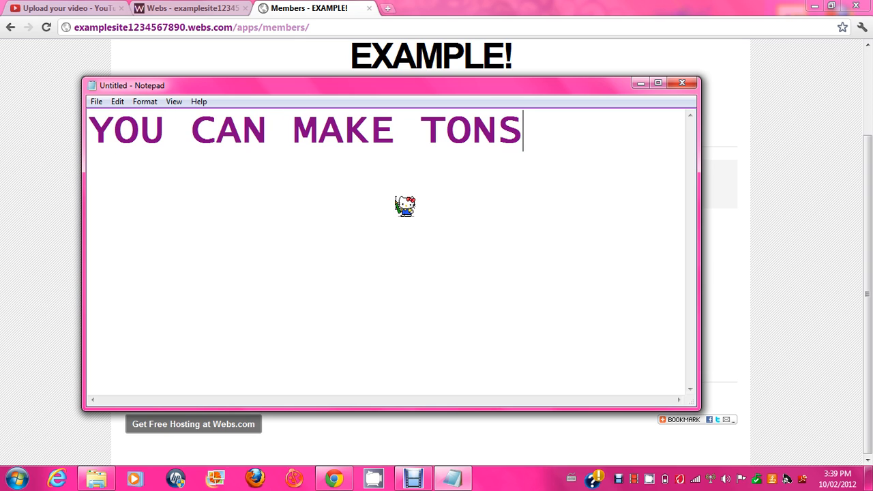
{"action": "type", "text": "OF SITE"}
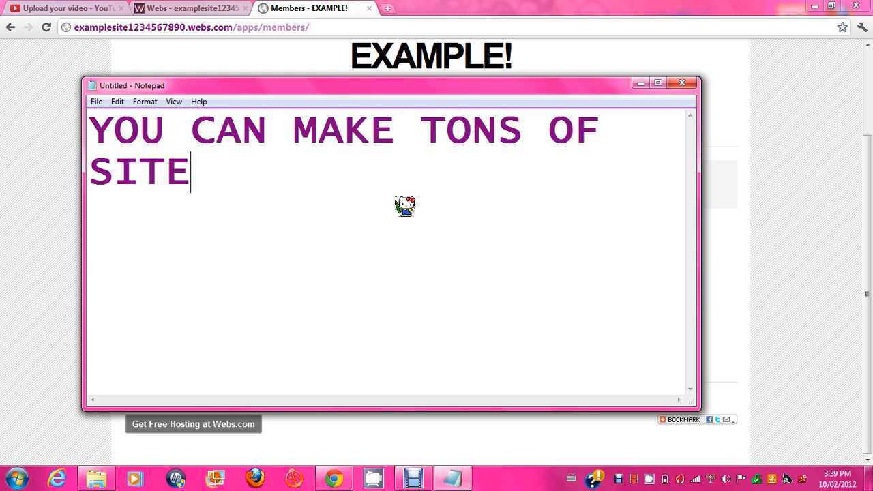
{"action": "type", "text": "S ON YOUR "}
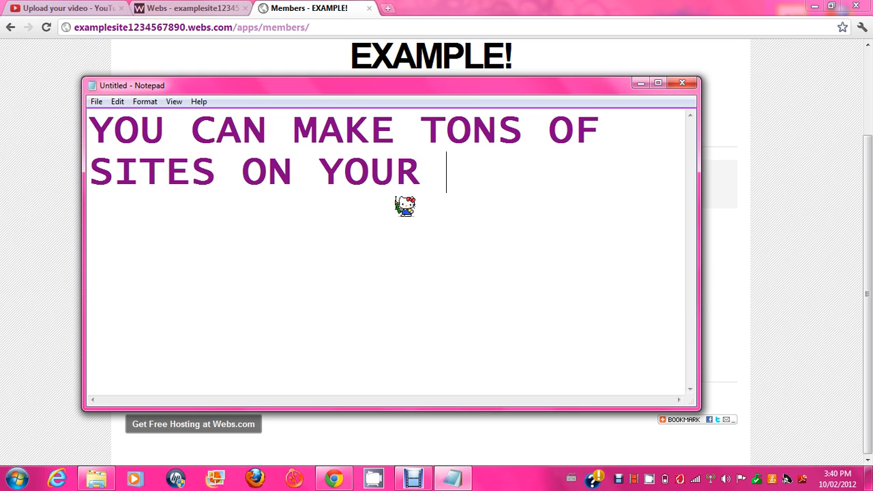
{"action": "type", "text": "ACCOUNT"}
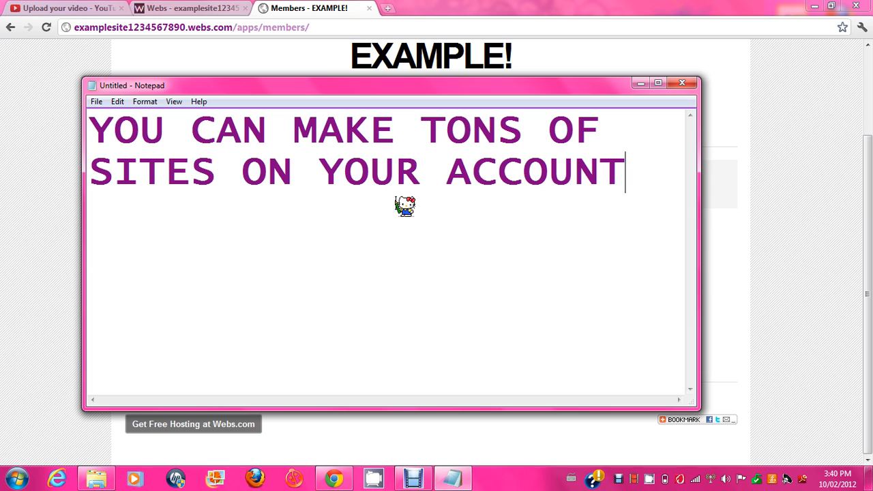
{"action": "key", "text": "BackSpace"}
{"action": "key", "text": "BackSpace"}
{"action": "key", "text": "BackSpace"}
{"action": "key", "text": "BackSpace"}
{"action": "key", "text": "BackSpace"}
{"action": "key", "text": "BackSpace"}
{"action": "key", "text": "BackSpace"}
{"action": "key", "text": "BackSpace"}
{"action": "key", "text": "BackSpace"}
{"action": "key", "text": "BackSpace"}
{"action": "key", "text": "BackSpace"}
{"action": "key", "text": "BackSpace"}
{"action": "key", "text": "BackSpace"}
{"action": "key", "text": "BackSpace"}
{"action": "key", "text": "BackSpace"}
{"action": "key", "text": "BackSpace"}
{"action": "key", "text": "BackSpace"}
{"action": "key", "text": "BackSpace"}
{"action": "key", "text": "BackSpace"}
{"action": "key", "text": "BackSpace"}
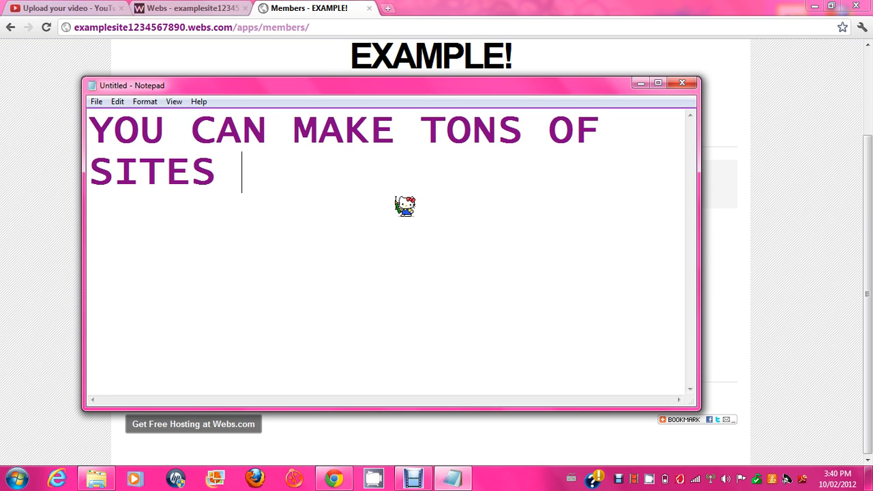
{"action": "type", "text": "LIKE"}
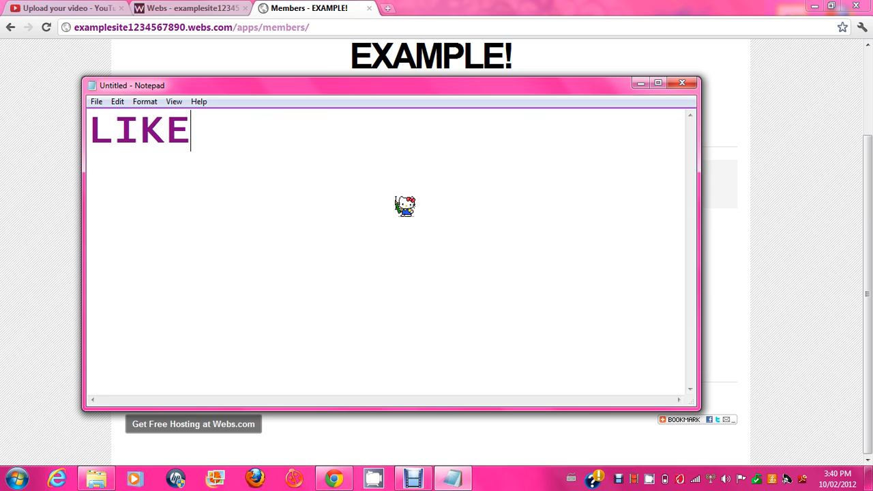
{"action": "type", "text": "/SUB"}
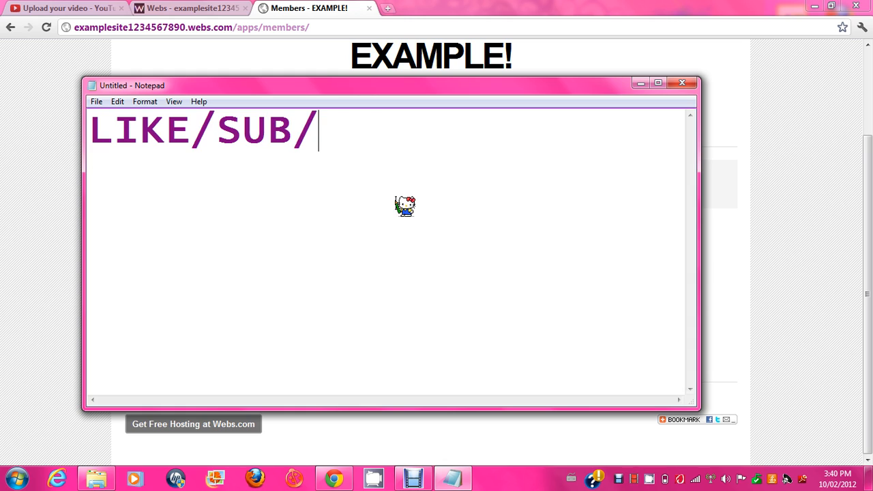
{"action": "type", "text": "/O"}
{"action": "type", "text": "OOM"}
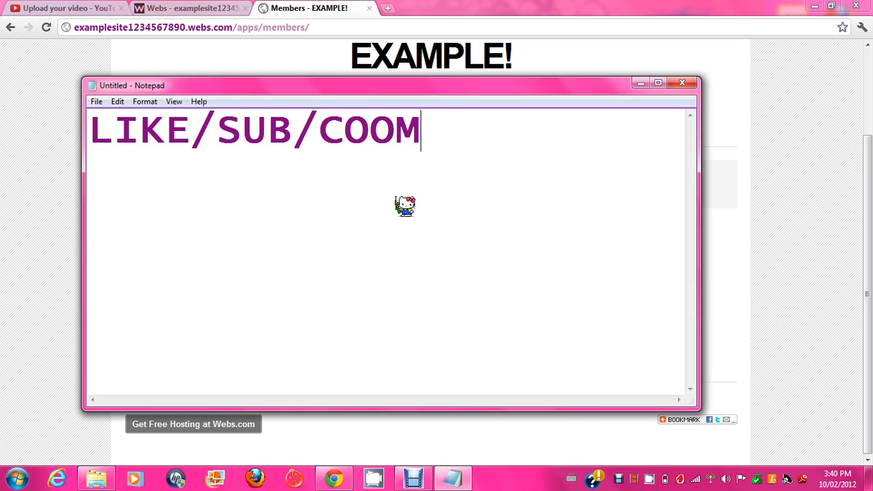
{"action": "key", "text": "BackSpace"}
{"action": "key", "text": "BackSpace"}
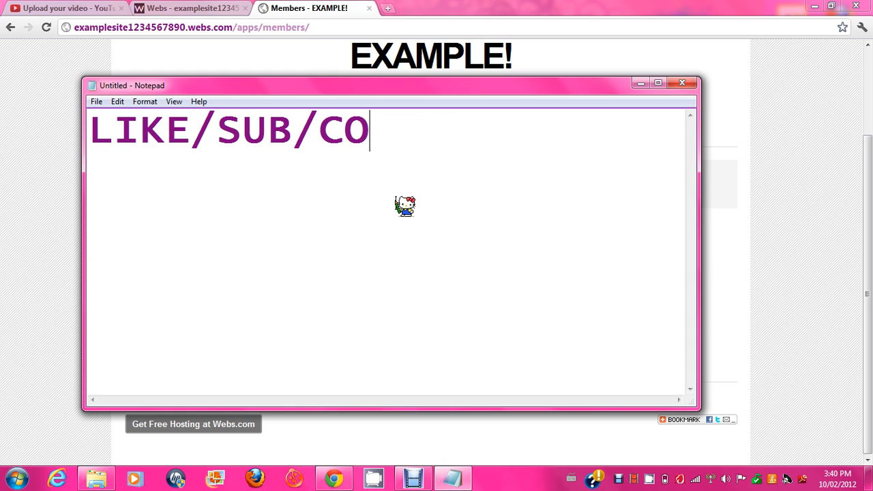
{"action": "type", "text": "MMENT"}
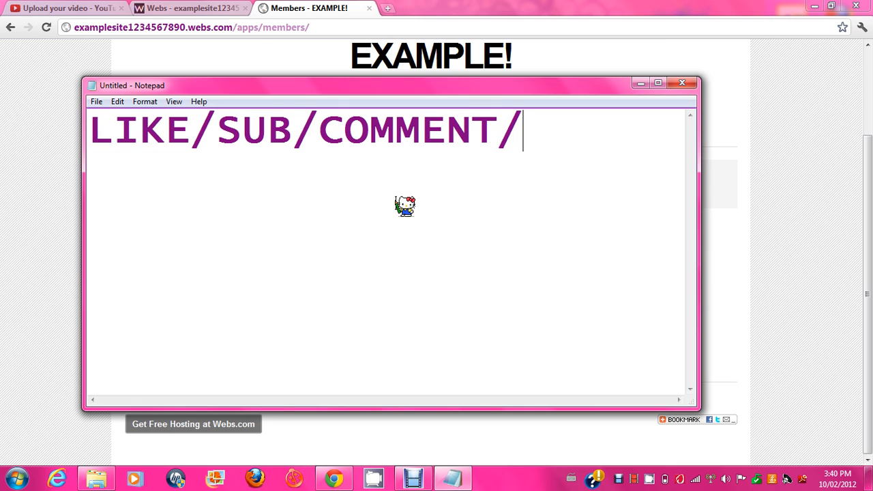
{"action": "type", "text": "/SHARE"}
{"action": "key", "text": "BackSpace"}
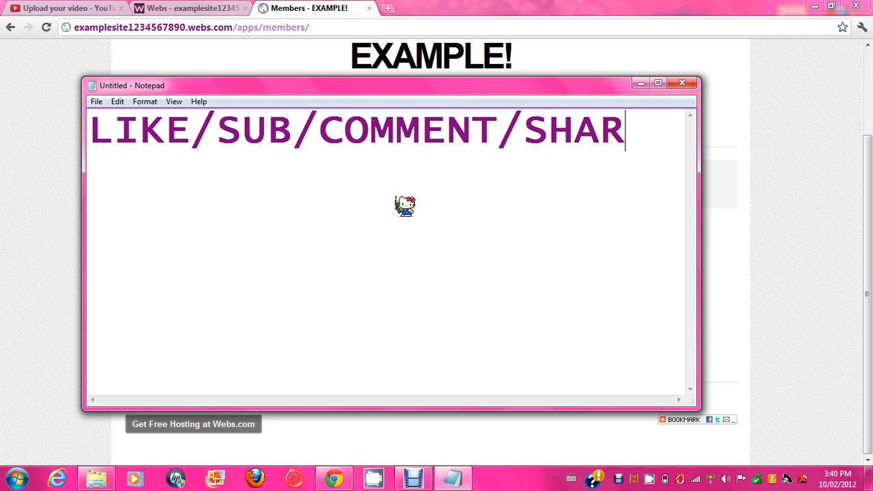
{"action": "key", "text": "BackSpace"}
{"action": "key", "text": "BackSpace"}
{"action": "key", "text": "BackSpace"}
{"action": "key", "text": "BackSpace"}
{"action": "key", "text": "BackSpace"}
{"action": "key", "text": "BackSpace"}
{"action": "key", "text": "BackSpace"}
{"action": "key", "text": "BackSpace"}
{"action": "key", "text": "BackSpace"}
{"action": "key", "text": "BackSpace"}
{"action": "key", "text": "BackSpace"}
{"action": "key", "text": "BackSpace"}
{"action": "key", "text": "BackSpace"}
{"action": "key", "text": "BackSpace"}
{"action": "key", "text": "BackSpace"}
{"action": "key", "text": "BackSpace"}
{"action": "key", "text": "BackSpace"}
{"action": "key", "text": "BackSpace"}
{"action": "key", "text": "BackSpace"}
{"action": "key", "text": "BackSpace"}
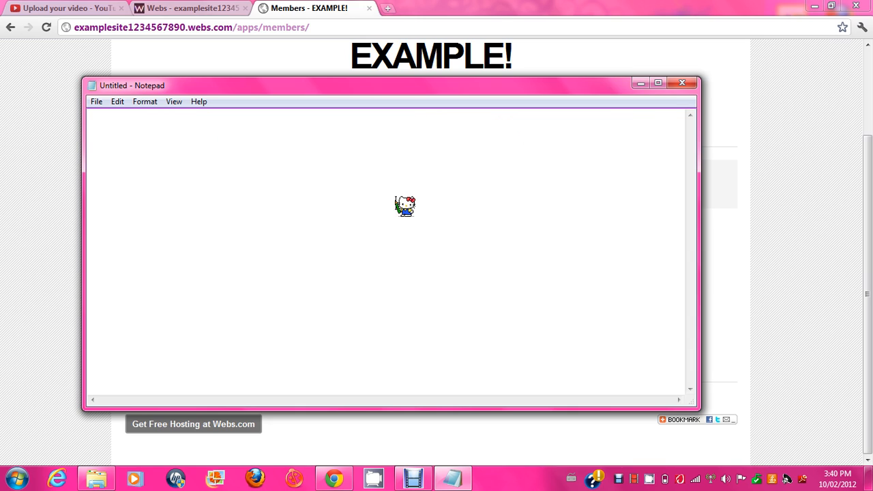
Step: Type '(SORRY FOR THE BACKROUND' and 'NOICE :P' on two lines in Notepad
{"action": "type", "text": "(SORRY"}
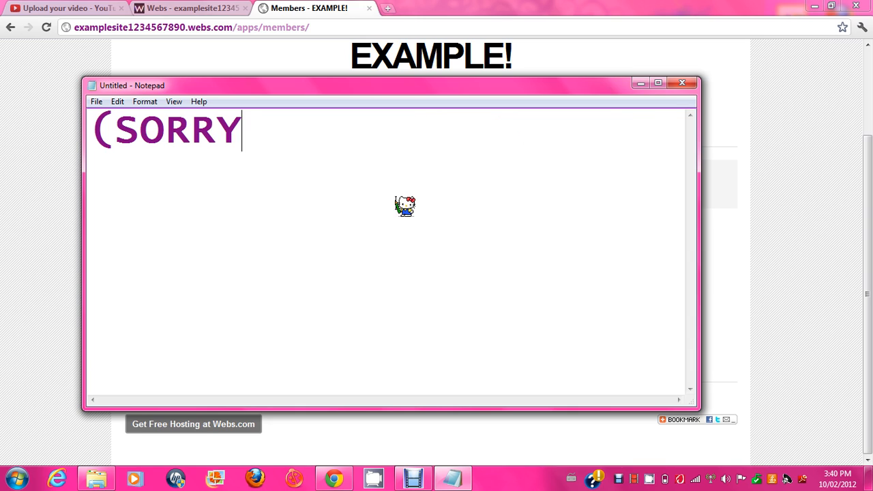
{"action": "type", "text": " FOR YHE"}
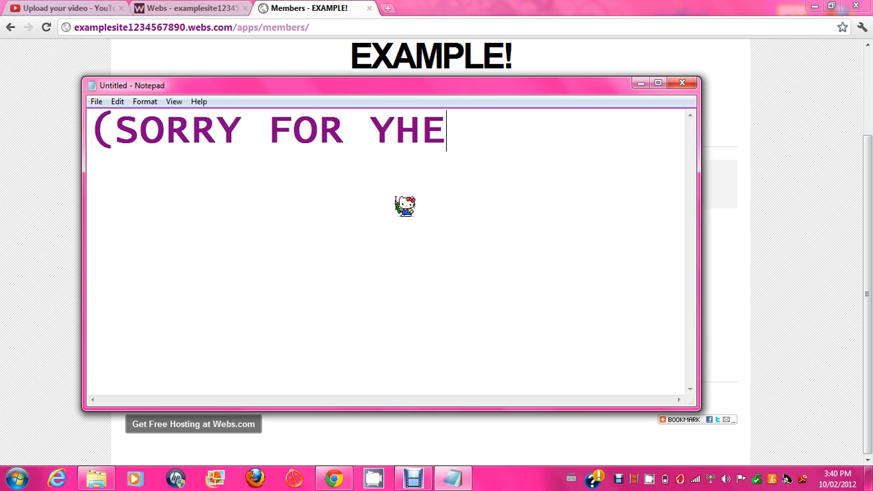
{"action": "key", "text": "BackSpace"}
{"action": "key", "text": "BackSpace"}
{"action": "key", "text": "BackSpace"}
{"action": "type", "text": "THHE"}
{"action": "key", "text": "BackSpace"}
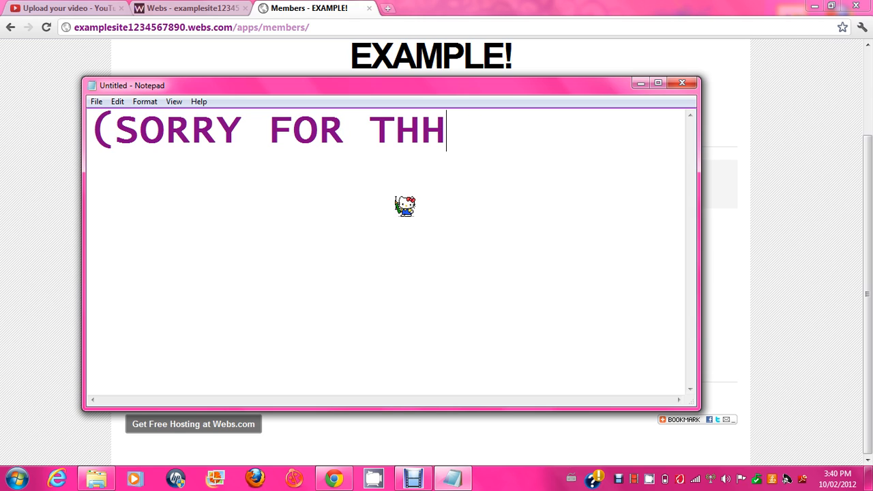
{"action": "key", "text": "BackSpace"}
{"action": "type", "text": "E BACKROUN"}
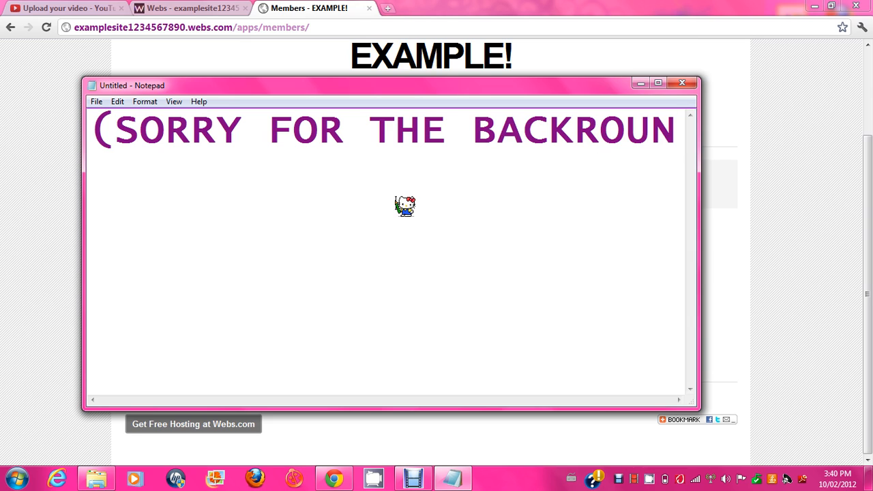
{"action": "type", "text": "D"}
{"action": "key", "text": "Return"}
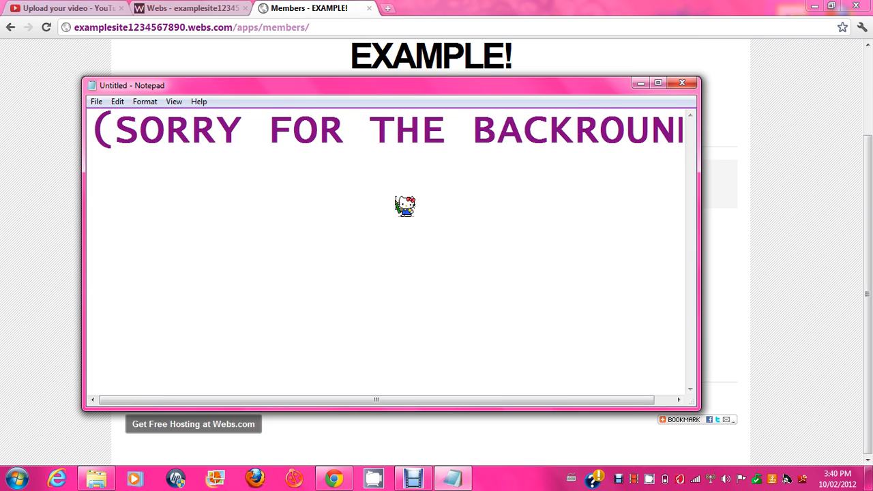
{"action": "type", "text": "NOI"}
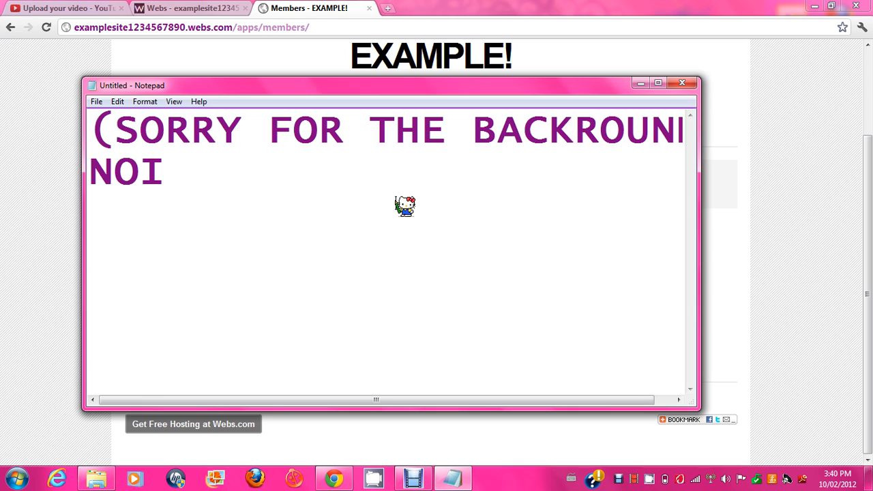
{"action": "type", "text": "CE "}
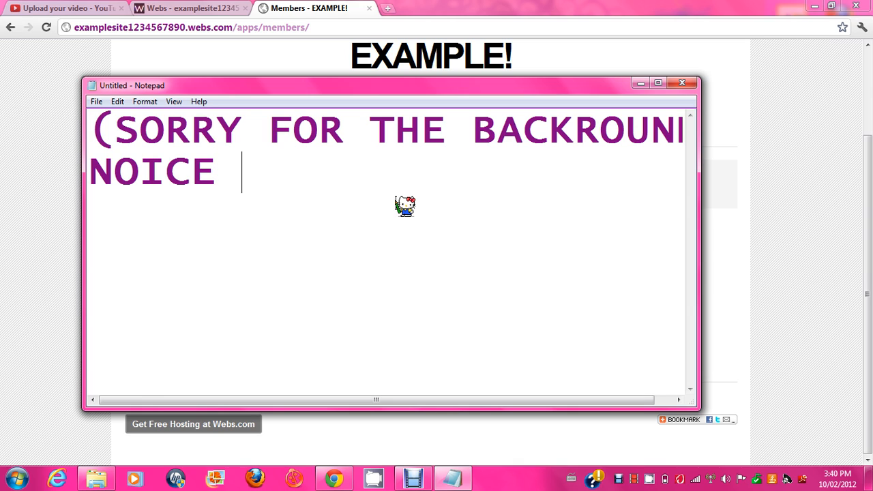
{"action": "type", "text": ":P"}
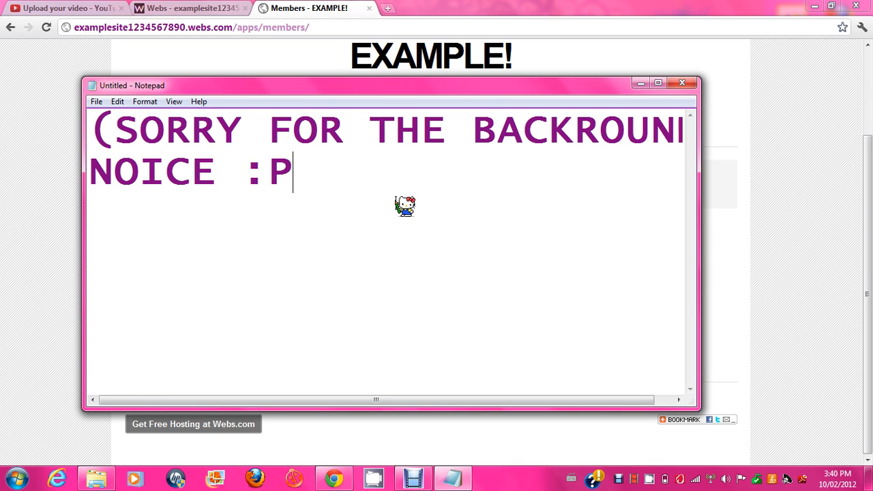